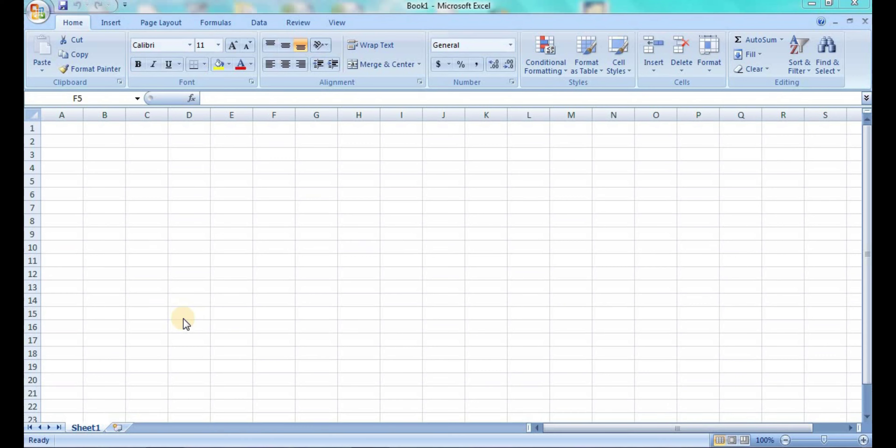
Enter the column heading "Roll No." in cell F5.
left_click(253, 218)
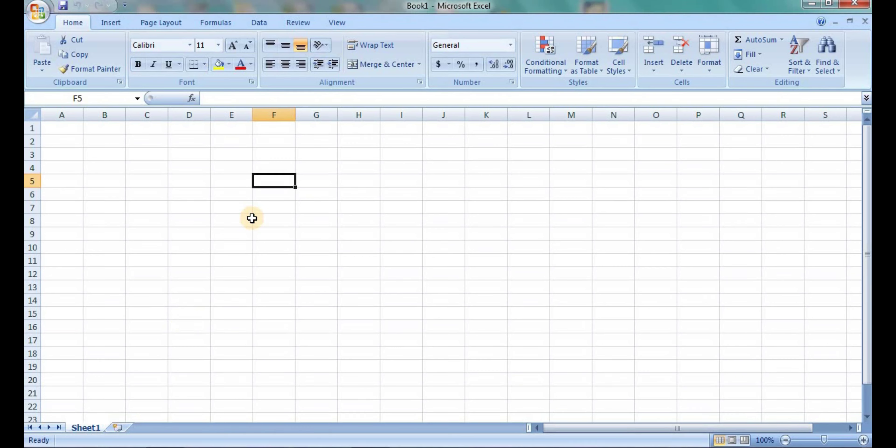
left_click(232, 193)
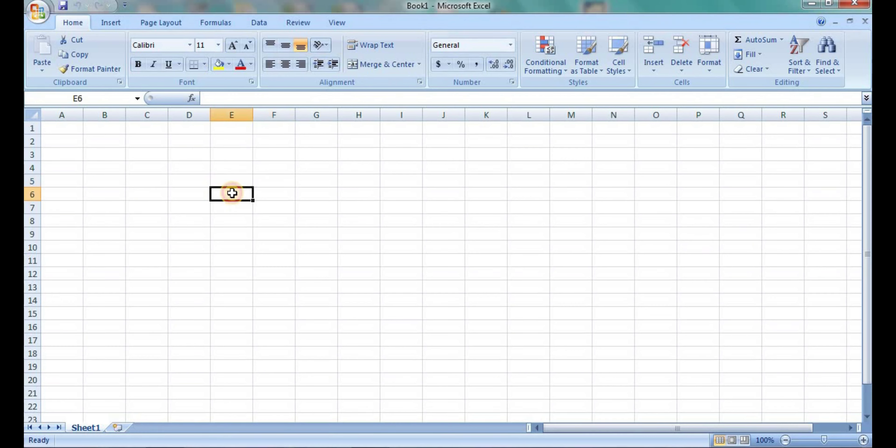
left_click(286, 183)
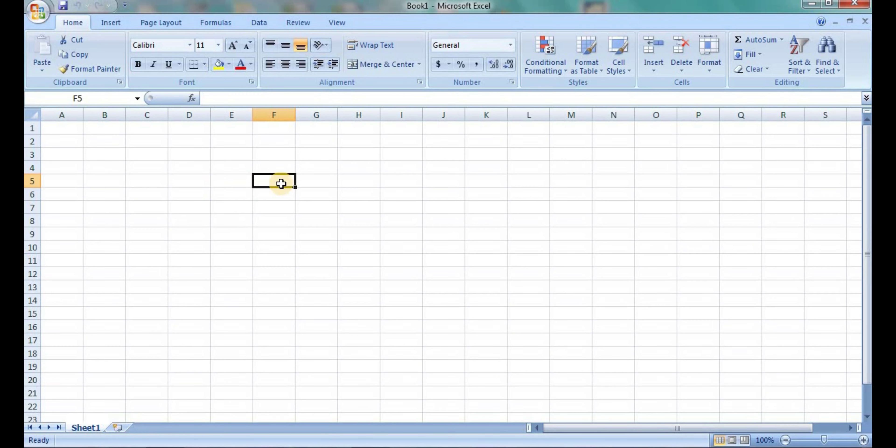
type("Roll")
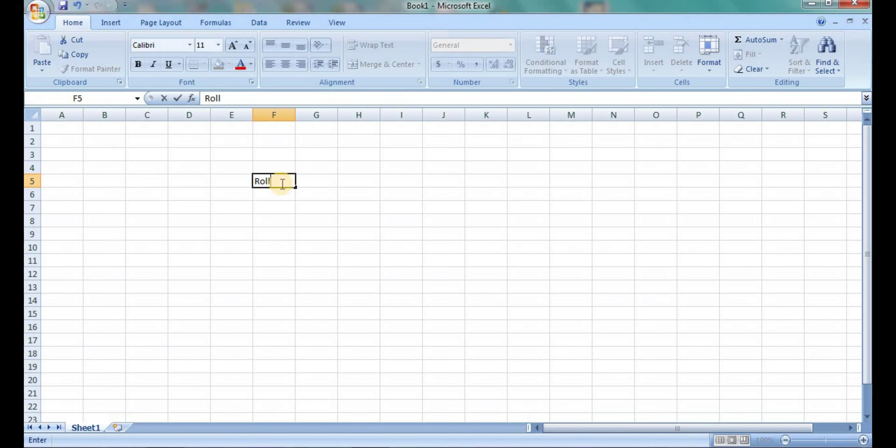
type(" No")
key("Return")
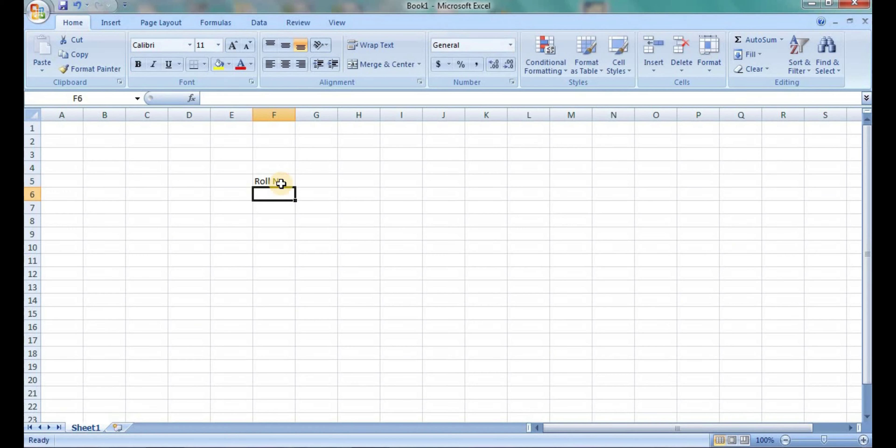
Enter the roll numbers 1, 2, 3 and 4 in cells F6 to F9.
type("1")
key("Return")
type("2")
key("Return")
type("3")
key("Return")
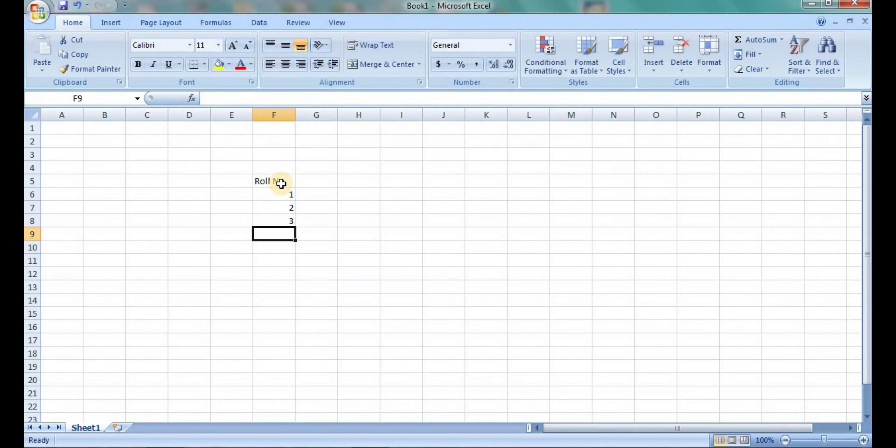
type("4")
key("Return")
Fill the roll number series 1 to 4 down cells F6 to F9.
left_click_drag(276, 194, 283, 230)
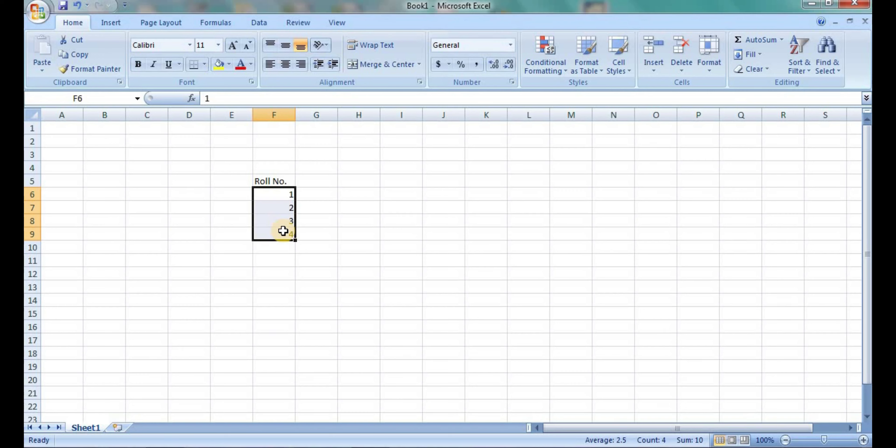
left_click(319, 196)
left_click(285, 196)
left_click_drag(285, 198, 288, 235)
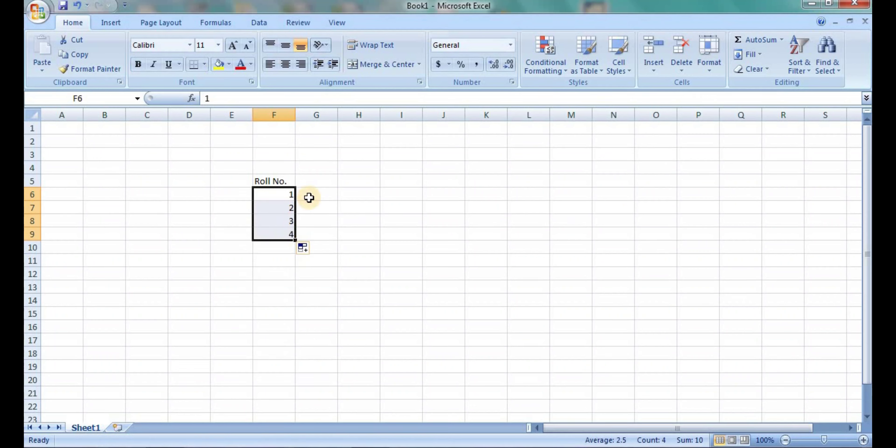
Enter the heading "Name" in G5 and the four students' names in G6 to G9.
left_click(308, 181)
type("Name")
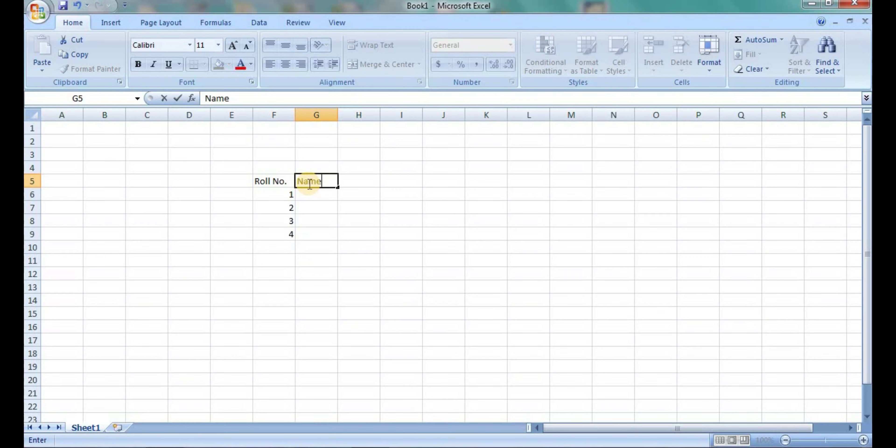
key("Return")
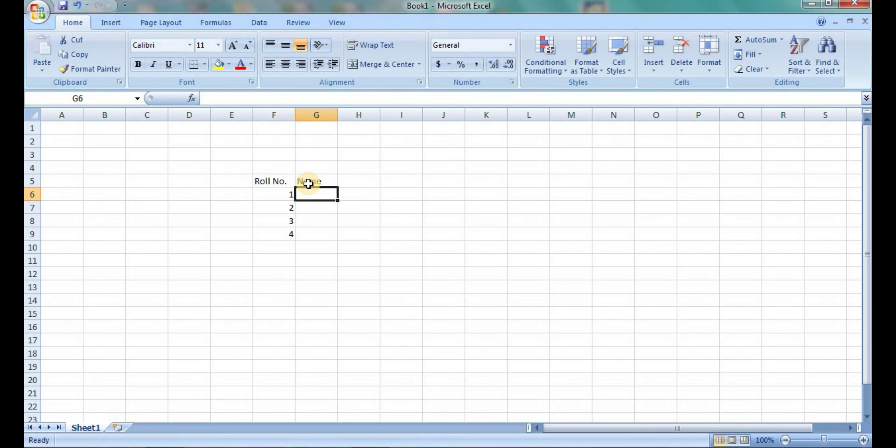
type("Pranay")
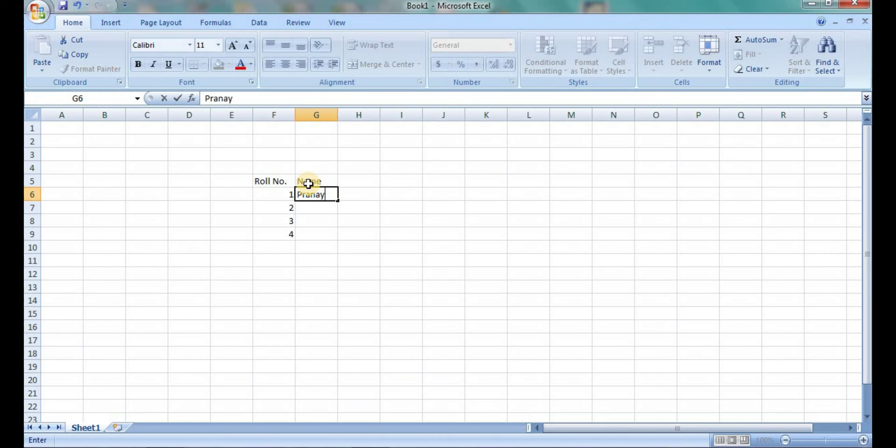
key("Return")
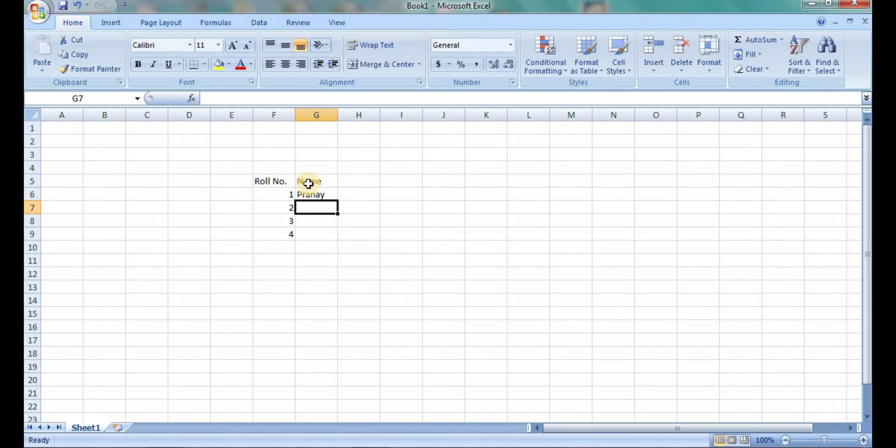
type("Mona")
key("Return")
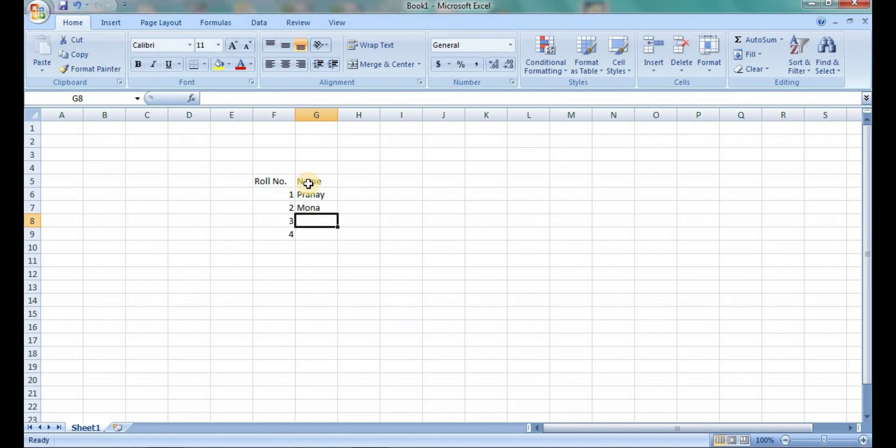
type("Aman")
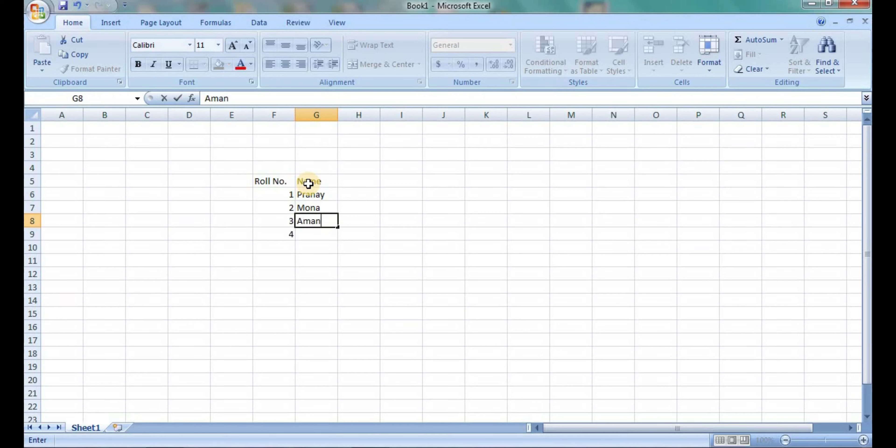
key("Return")
type("Sne")
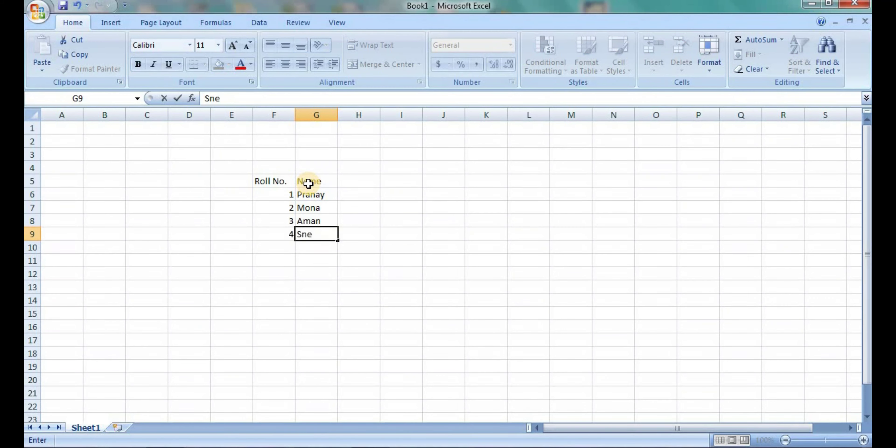
type("hal")
key("Tab")
Enter the subject headings English, Maths, Social Studies and G.K in cells H5 to K5.
key("Up")
key("Up")
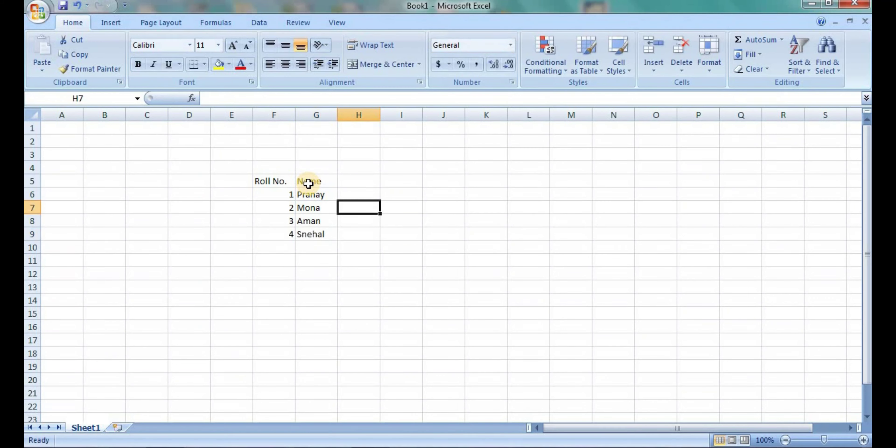
key("Up")
key("Up")
key("Left")
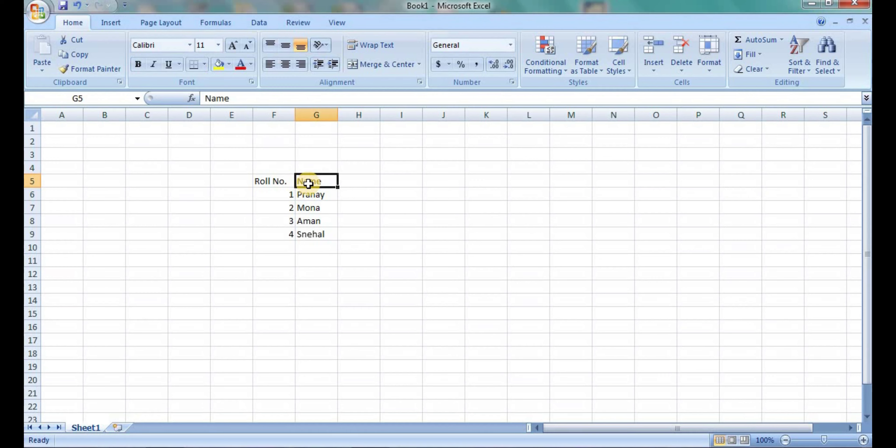
key("Right")
key("Left")
key("Right")
type("Engl")
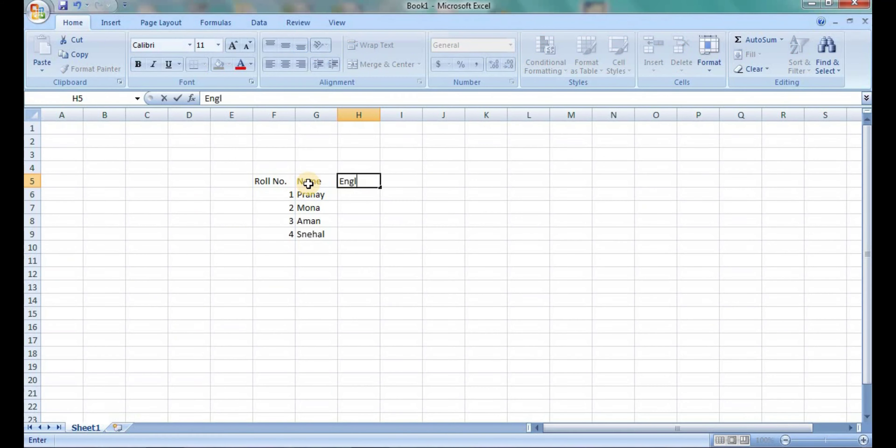
type("ish")
key("Right")
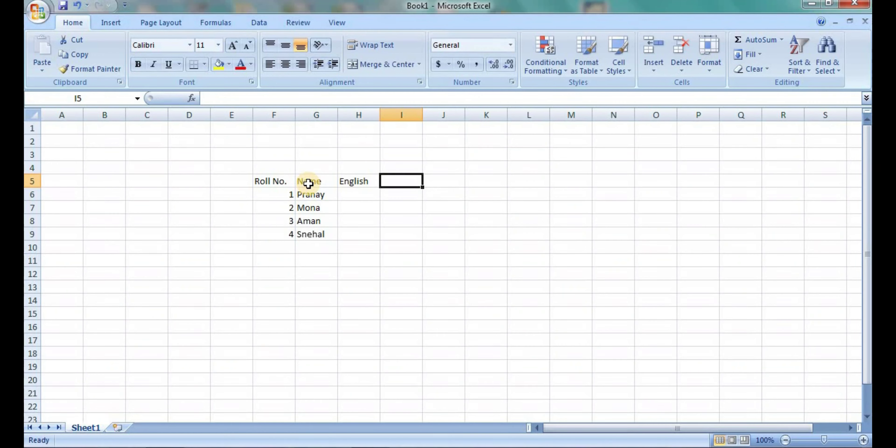
type("Maths")
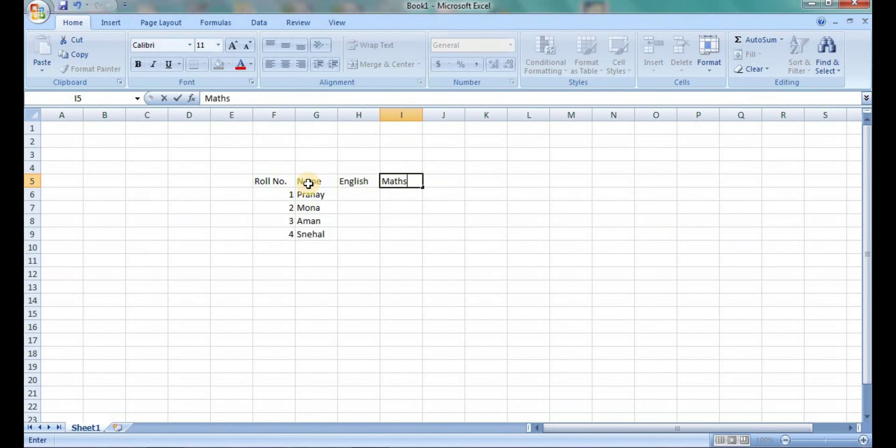
key("Right")
type("Soc")
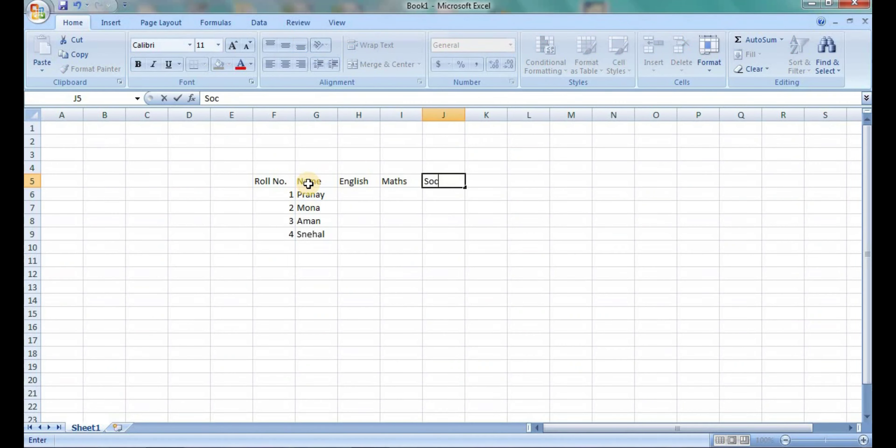
type("ial Studies")
key("Right")
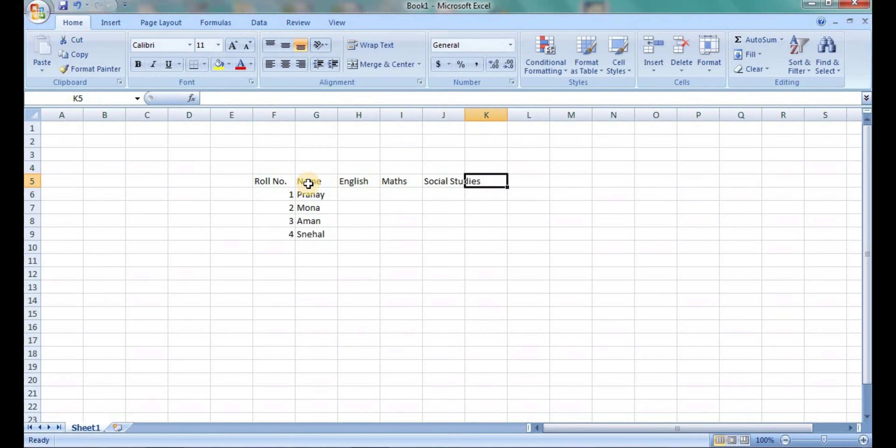
type("G.K")
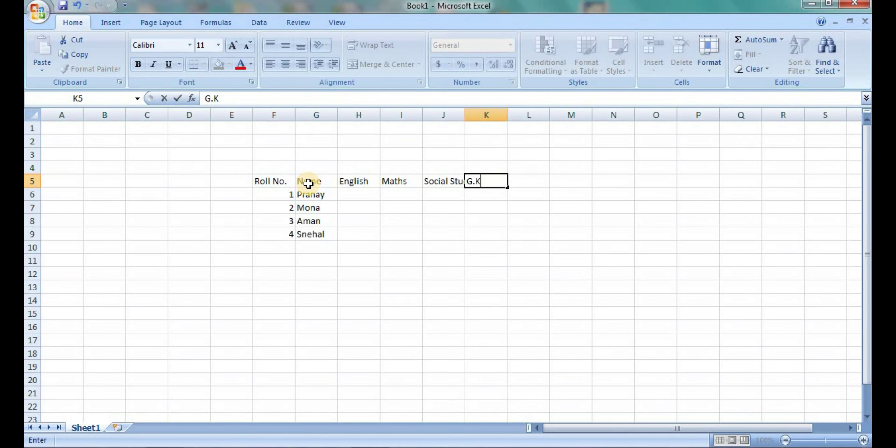
key("Return")
Enter the English marks 88, 95, 65 and 96 in cells H6 to H9.
key("Left")
key("Left")
key("Left")
type("88")
key("Return")
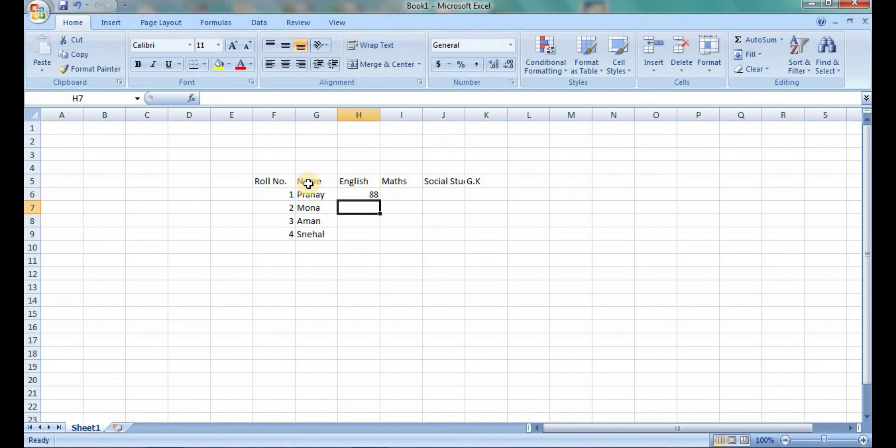
type("95")
key("Return")
type("65")
key("Return")
type("9")
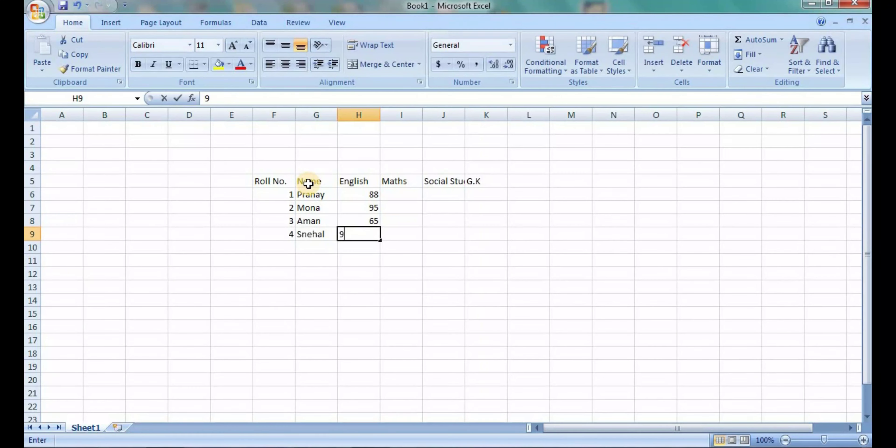
type("6")
key("Return")
Enter the Maths marks 85, 65 and 68 in cells I6 to I8.
key("Right")
key("Up")
key("Up")
key("Up")
key("Up")
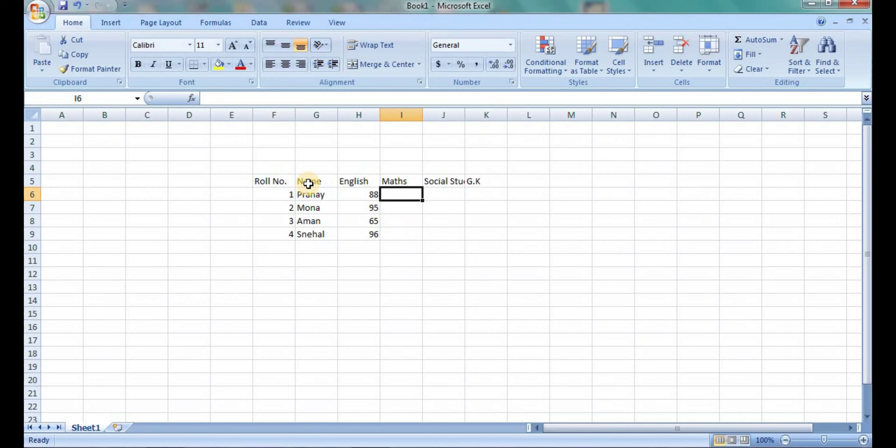
type("85")
key("Return")
type("65")
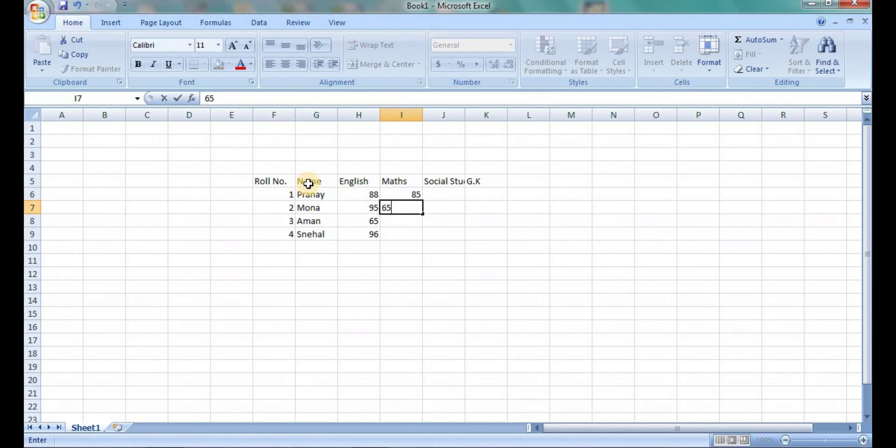
key("Return")
type("68")
key("Tab")
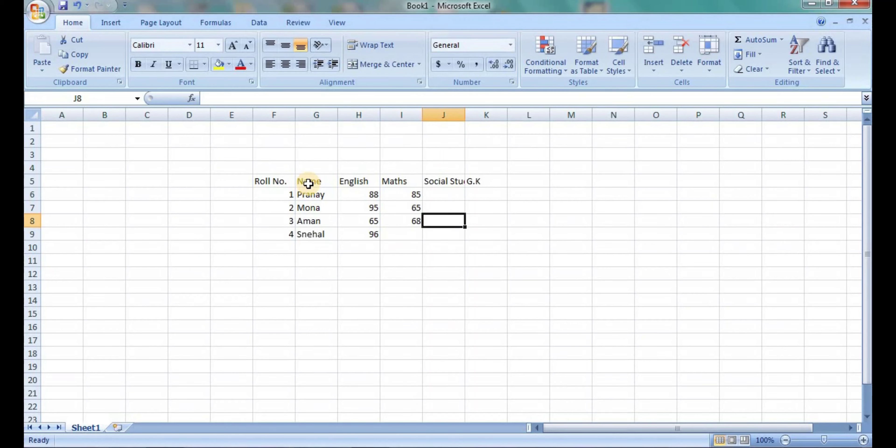
Enter the Social Studies marks 84, 65, 62 and 62 in J6 to J9 and the missing Maths mark 58 in I9.
key("Up")
key("Up")
type("84")
key("Return")
type("65")
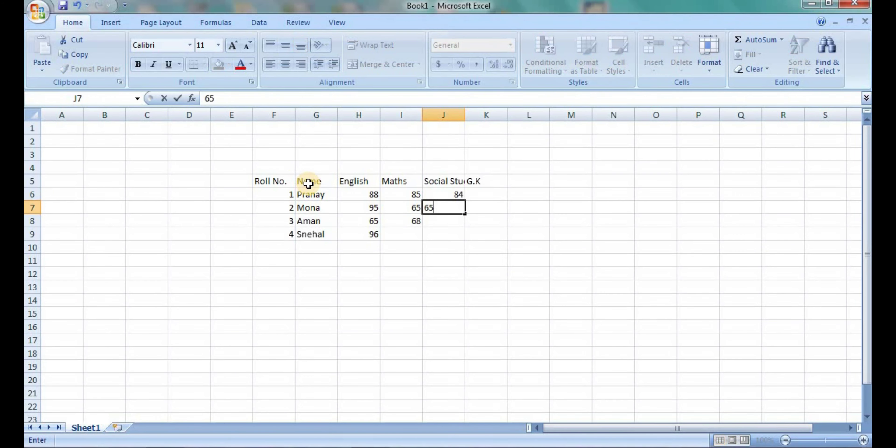
key("Return")
type("62")
key("Return")
type("62")
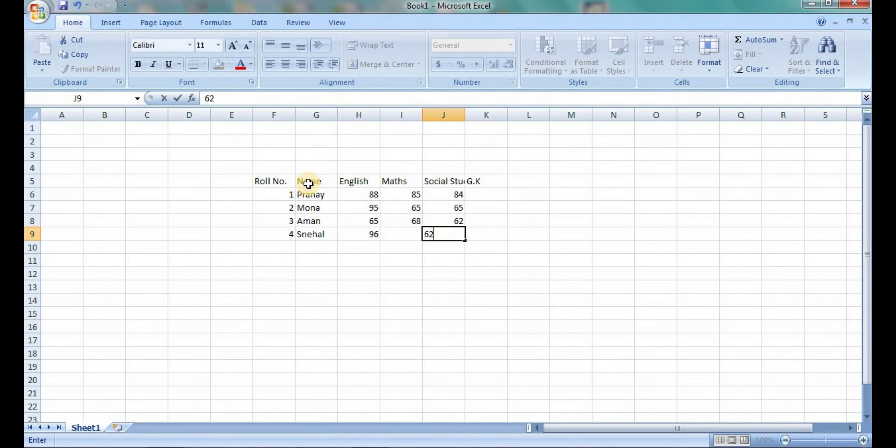
key("Left")
type("58")
key("Right")
Enter the G.K marks 84, 65, 65 and 62 in cells K6 to K9.
key("Right")
key("Up")
key("Up")
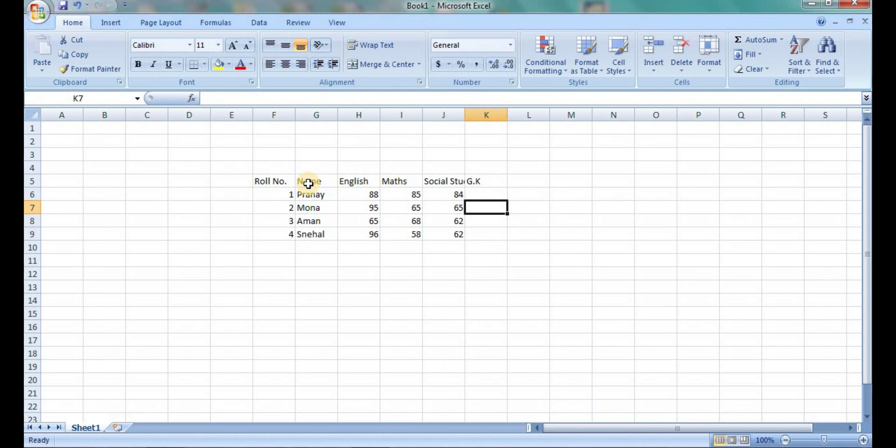
key("Up")
type("84")
key("Return")
type("65")
key("Return")
type("6")
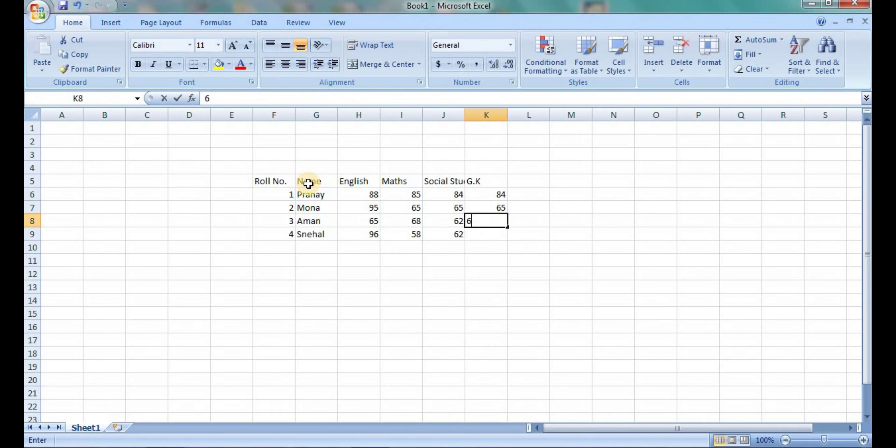
type("5")
key("Return")
type("62")
key("Up")
key("Up")
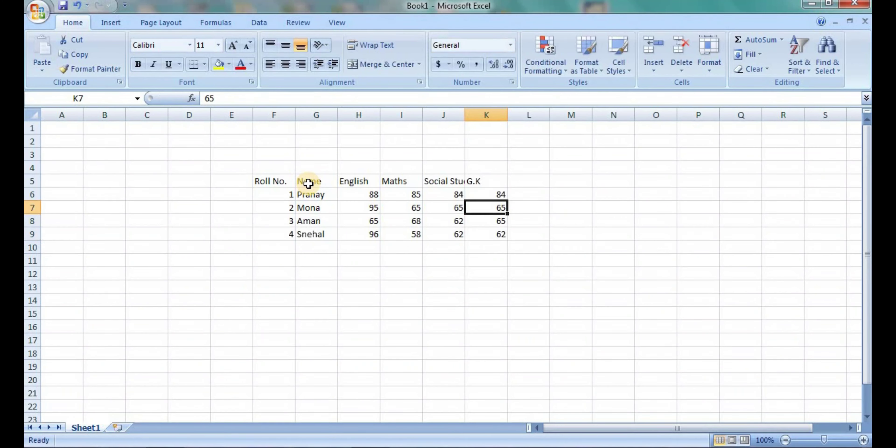
Widen column J so that it fits the full Social Studies heading.
left_click_drag(465, 115, 495, 119)
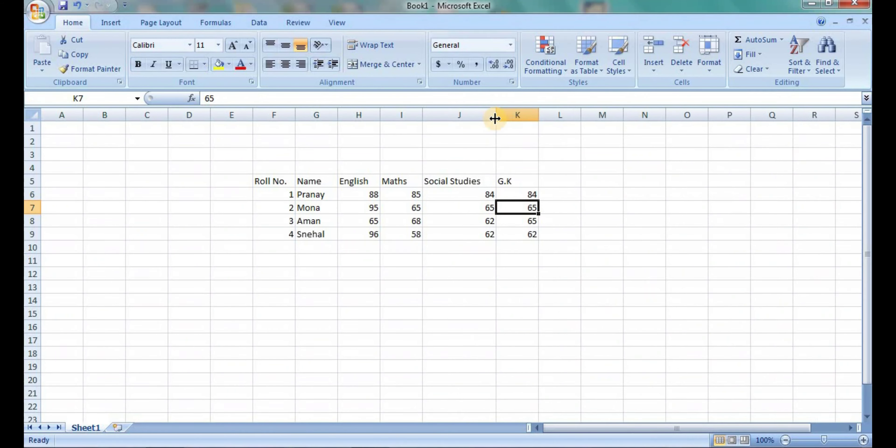
left_click(409, 196)
left_click_drag(363, 194, 522, 230)
left_click(527, 231)
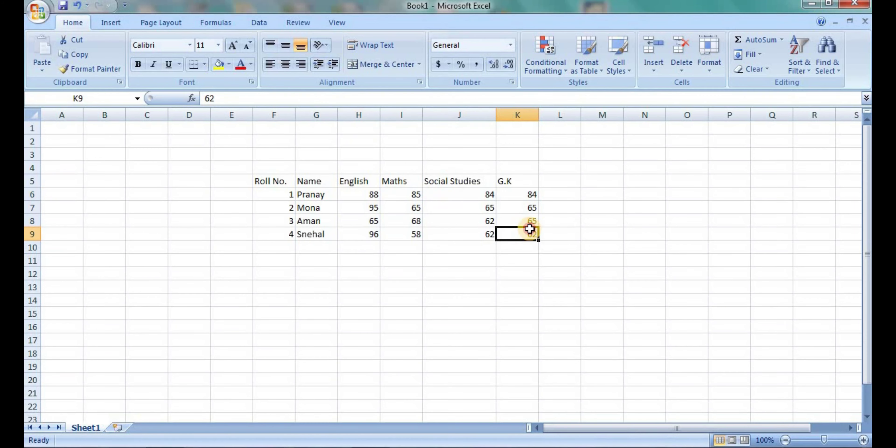
left_click(472, 211)
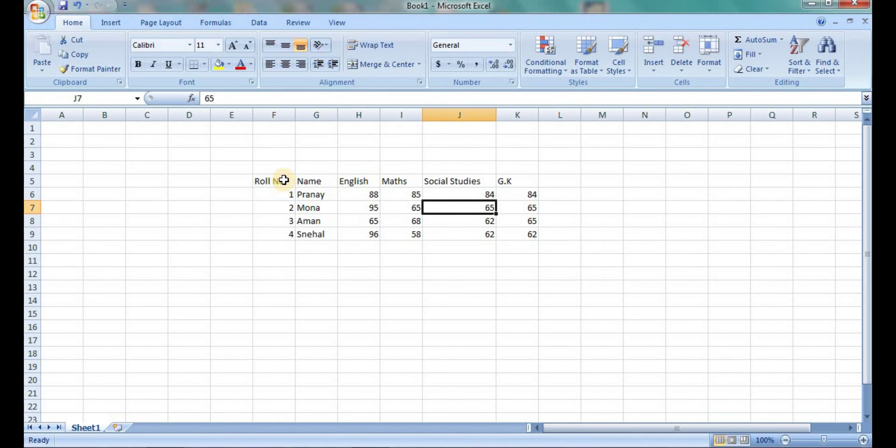
left_click_drag(284, 180, 315, 219)
left_click(354, 181)
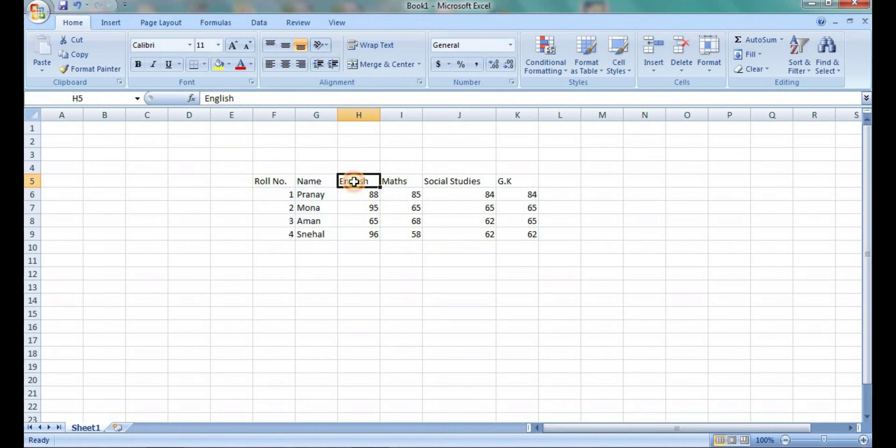
left_click(402, 208)
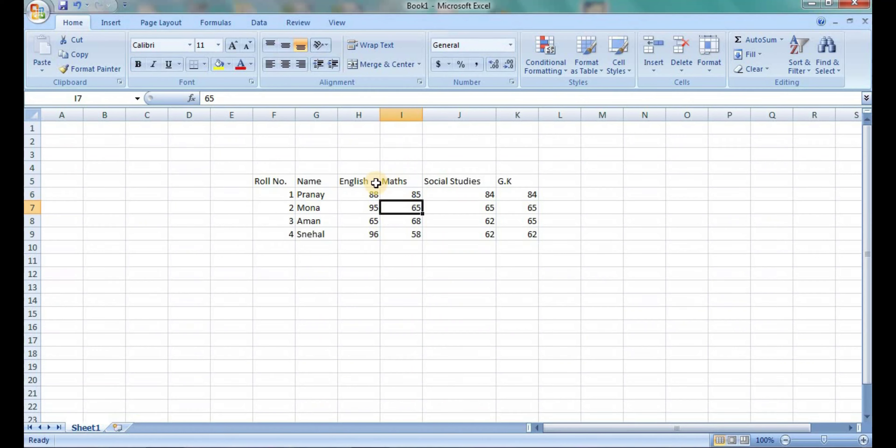
left_click_drag(376, 182, 488, 204)
left_click(488, 205)
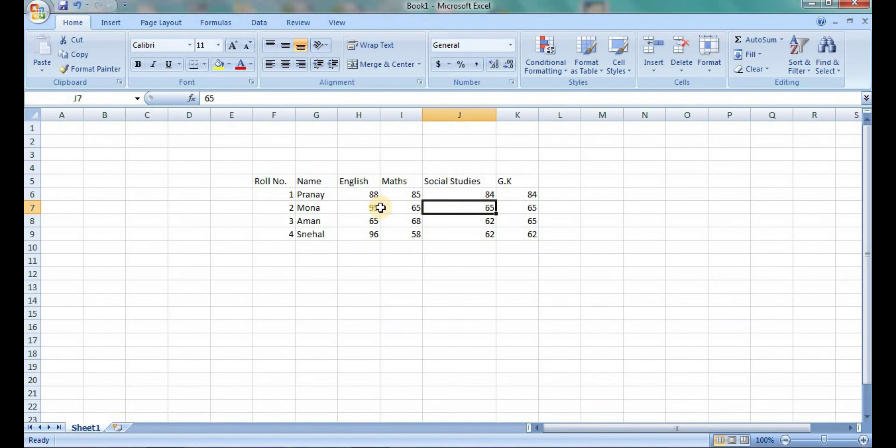
Centre the contents of the marks table F5:K9 horizontally and align them to the middle vertically.
left_click_drag(275, 181, 507, 224)
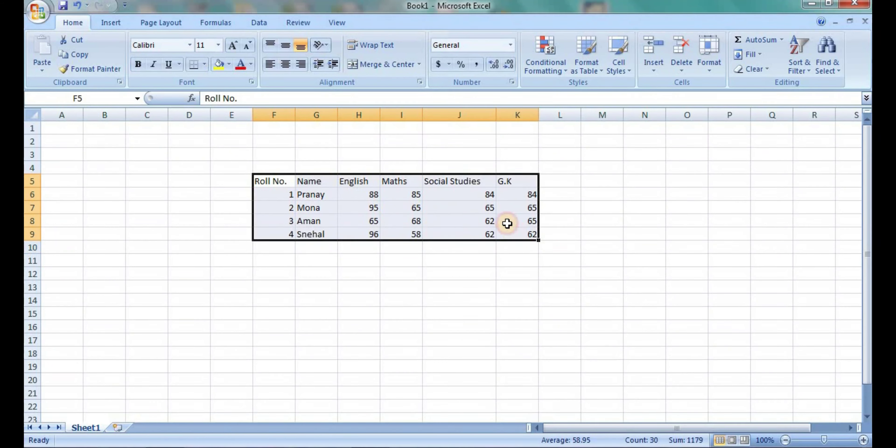
left_click(287, 64)
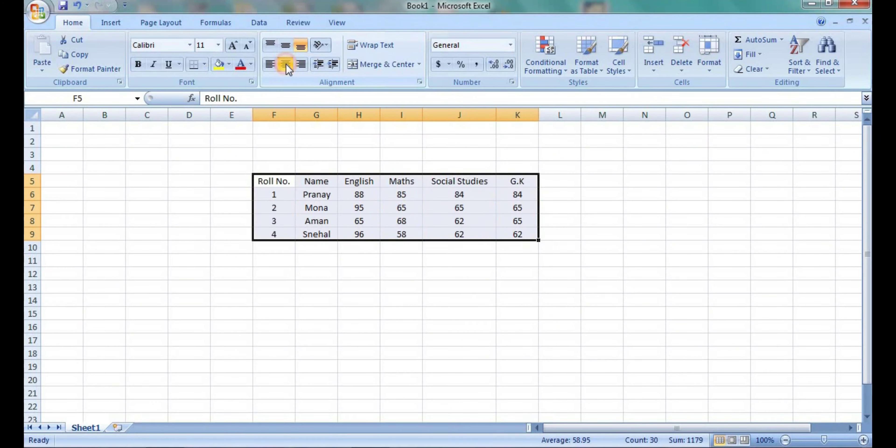
left_click(286, 49)
left_click(522, 207)
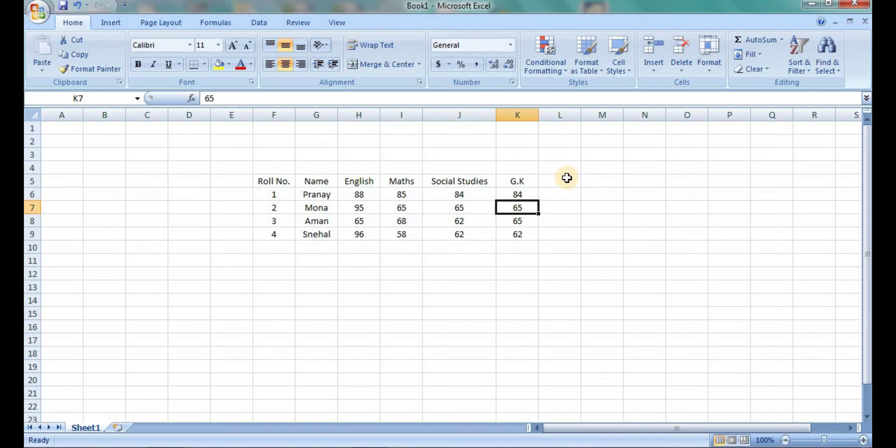
left_click(567, 179)
key("Right")
key("Right")
key("Right")
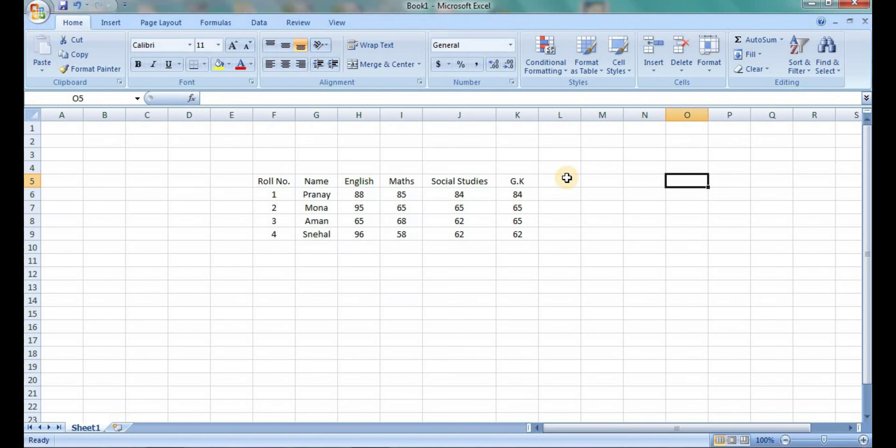
key("Left")
key("Left")
key("Left")
key("Right")
key("Right")
key("Right")
key("Left")
key("Left")
key("Left")
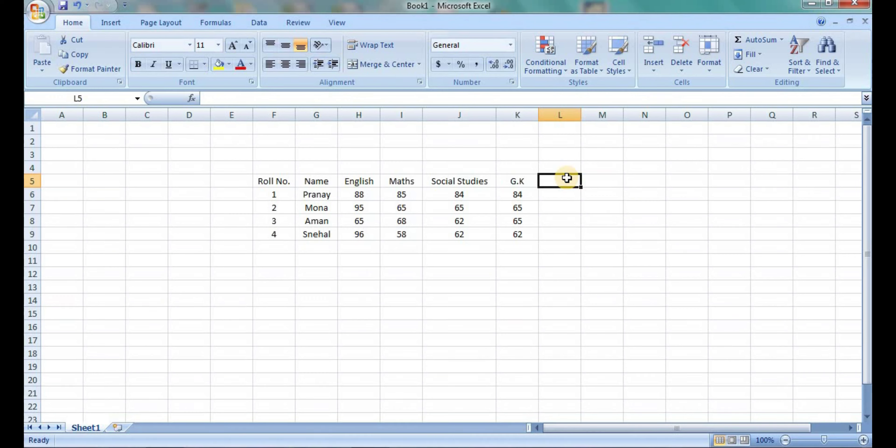
Enter the heading Total in cell L5, beside the G.K heading.
key("Right")
key("Left")
type("Total")
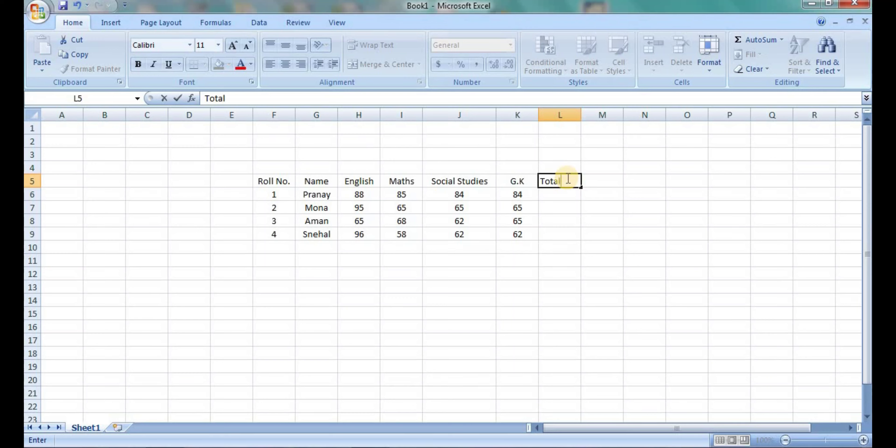
key("Return")
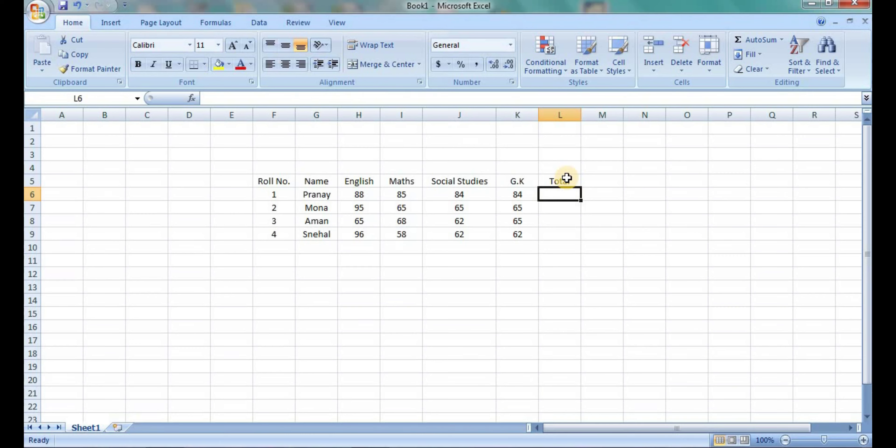
Total the first student's four marks in cell L6 with the formula =sum(H6,I6,J6,K6), referencing each mark separately.
left_click(567, 178)
key("Return")
type("=")
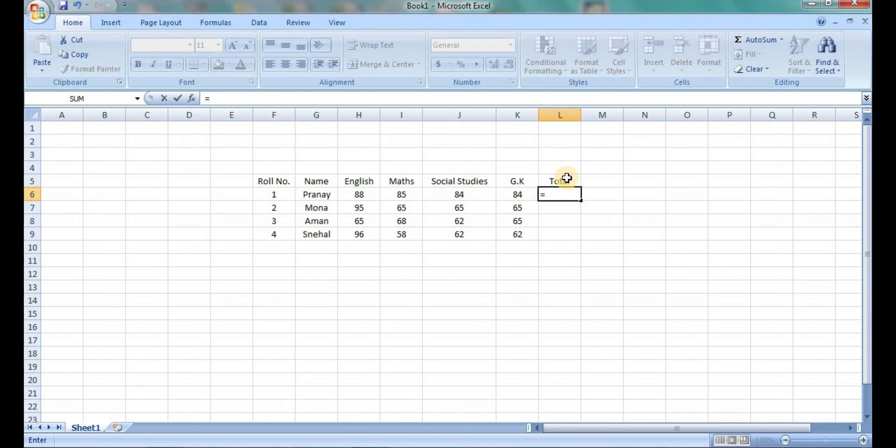
type("sum")
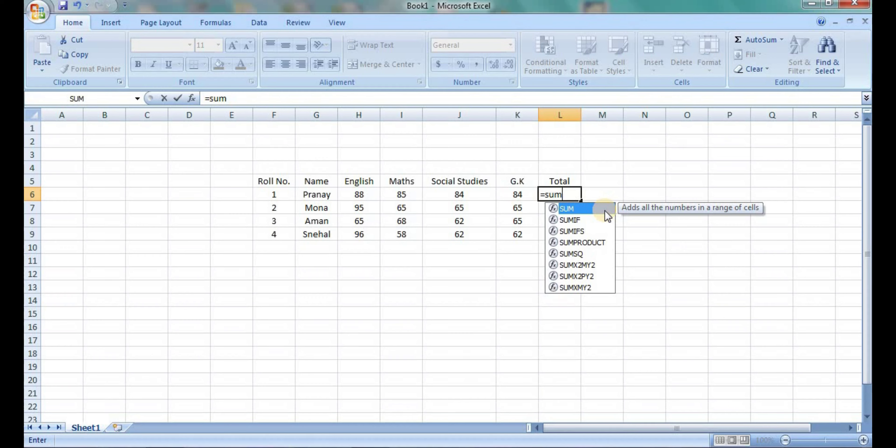
type("(")
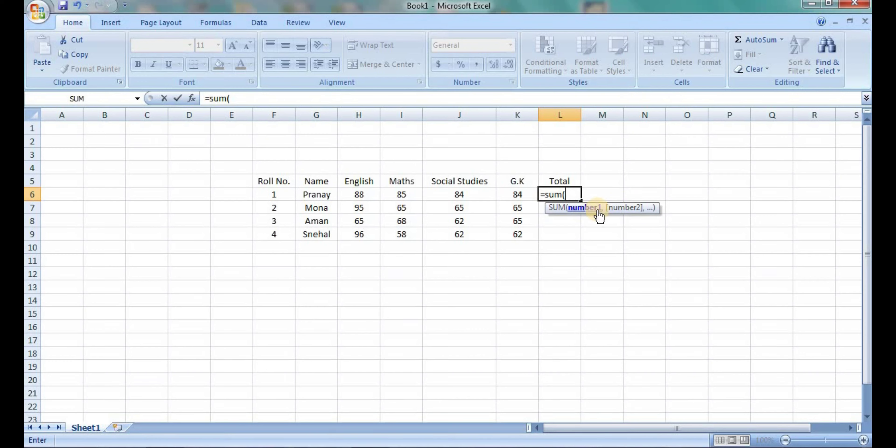
left_click(364, 194)
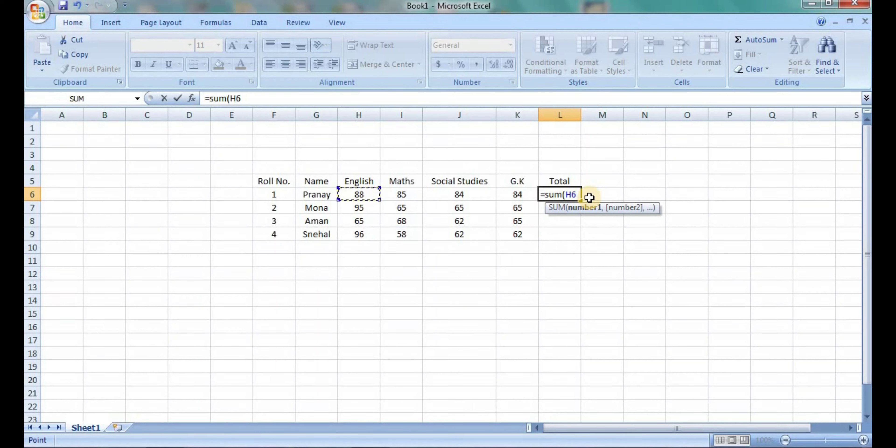
type(",")
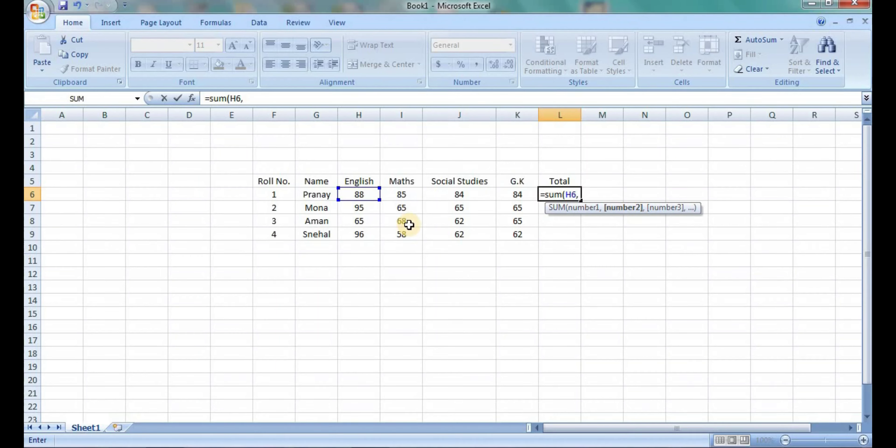
left_click(402, 198)
type(",")
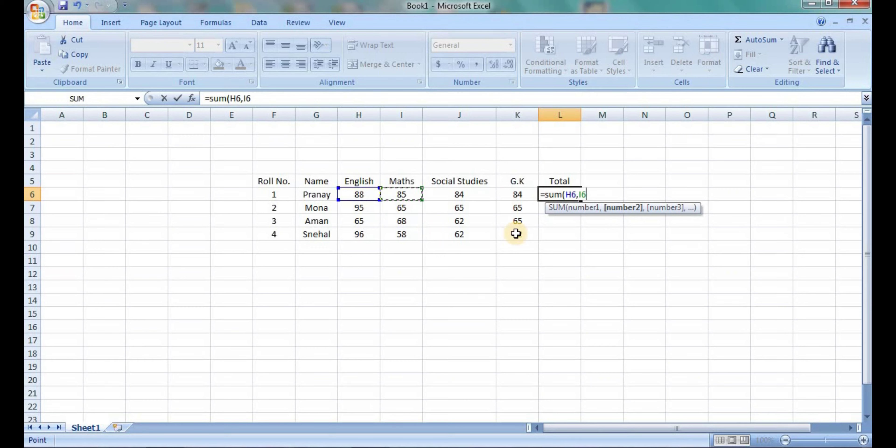
left_click(470, 196)
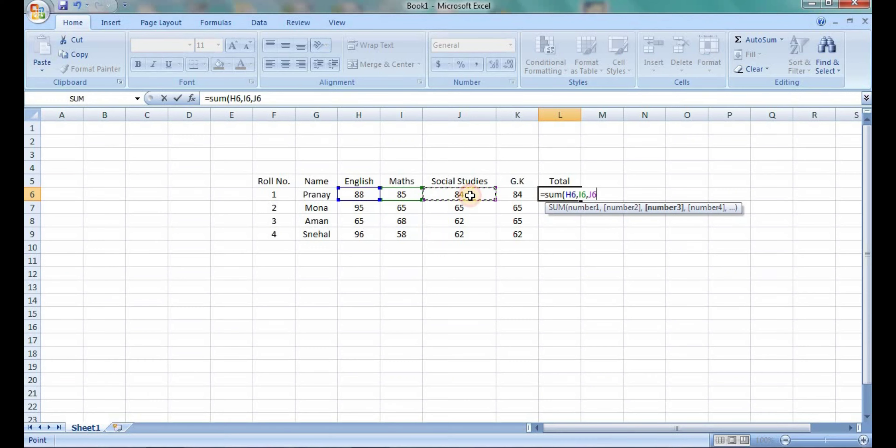
type(",")
left_click(511, 192)
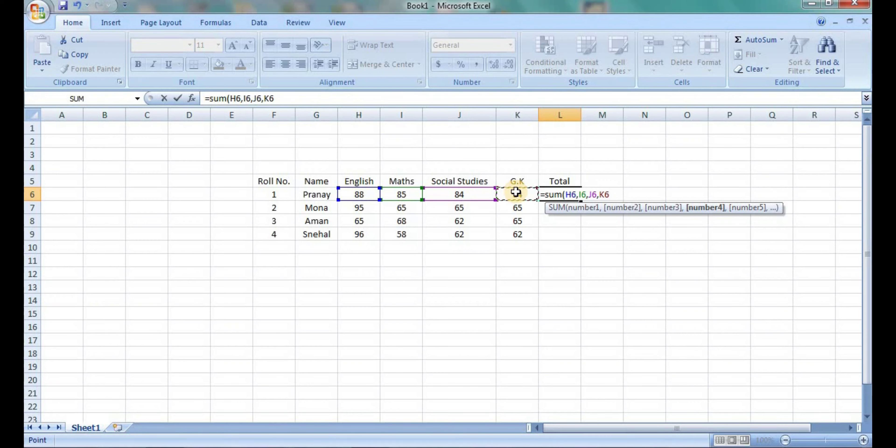
type(")")
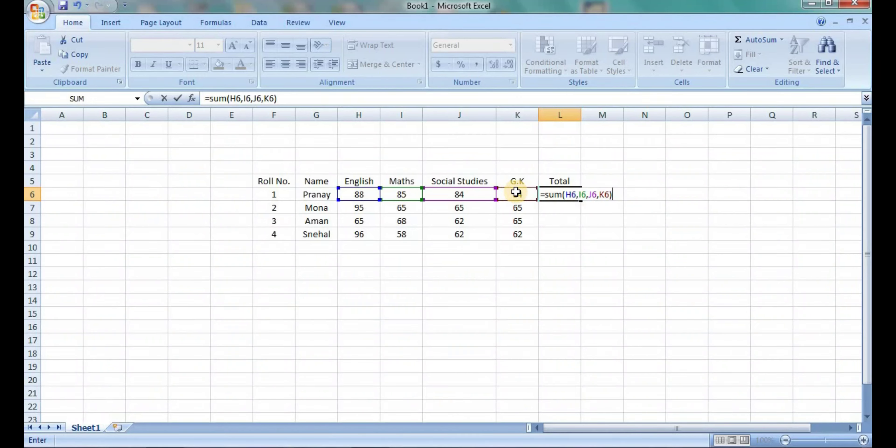
key("Return")
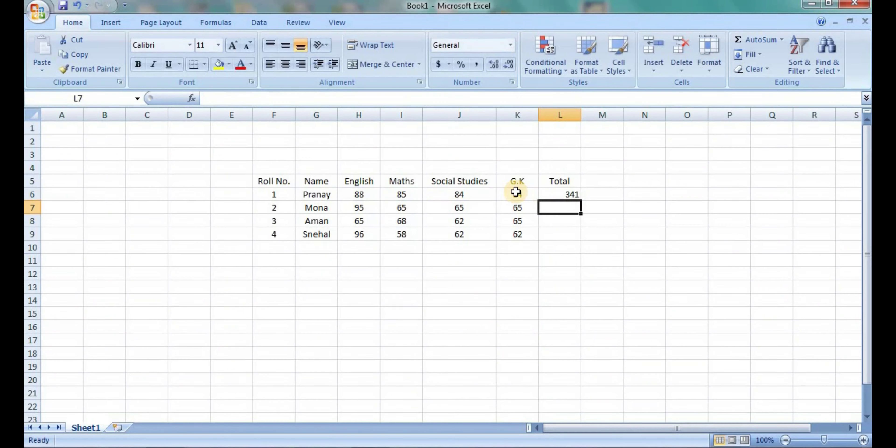
Start the second student's total in cell L7 with =sum.
left_click(552, 193)
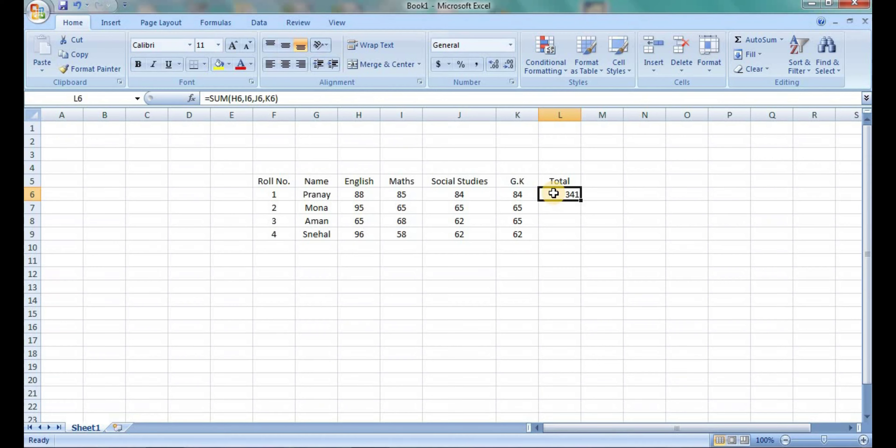
key("Left")
key("Right")
key("Down")
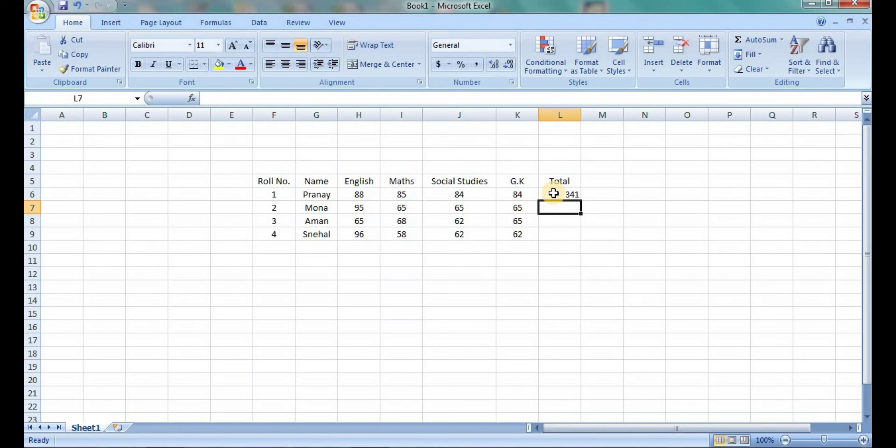
type("=sum")
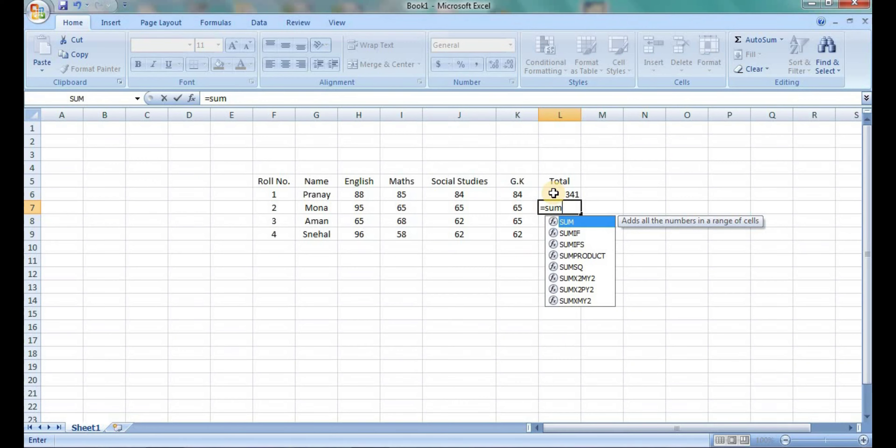
Look through the suggested functions from SUM to SUMXMY2 and return to SUM.
key("Down")
key("Down")
key("Down")
key("Down")
key("Down")
key("Down")
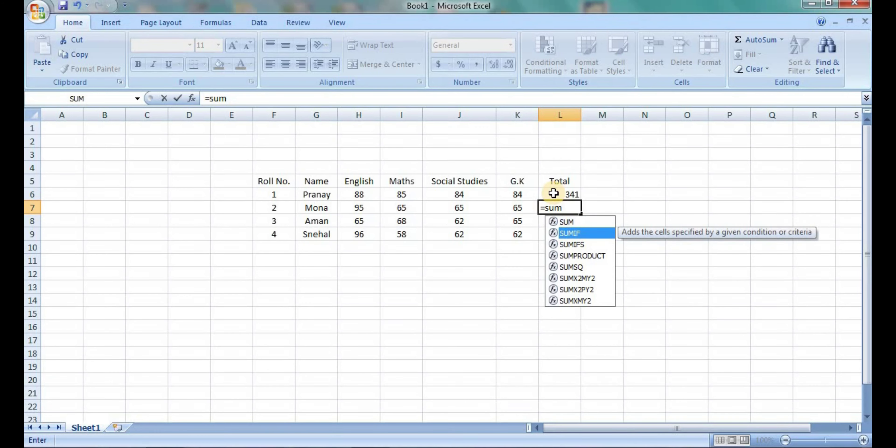
key("Down")
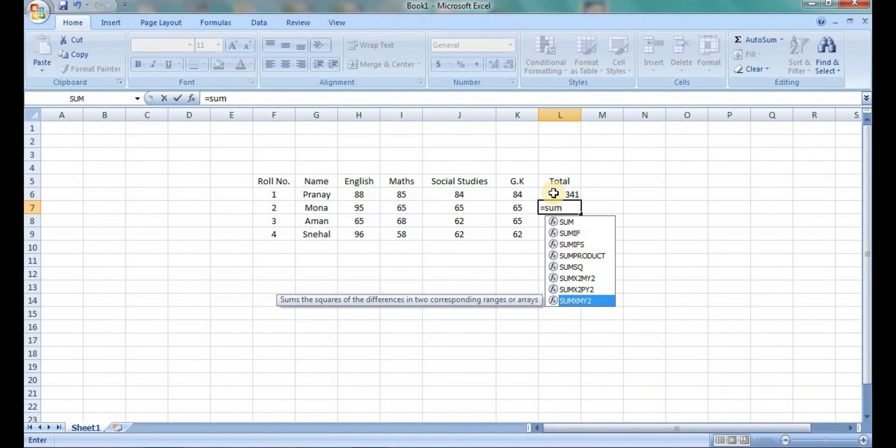
key("Up")
key("Up")
key("Up")
key("Up")
key("Up")
key("Up")
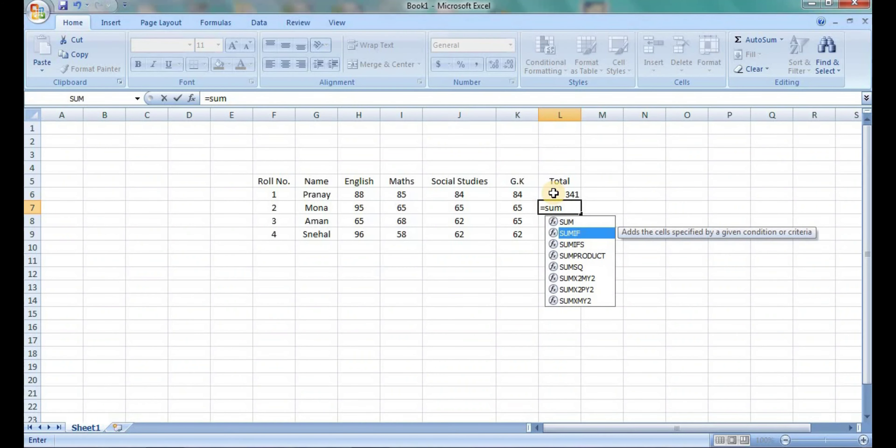
key("Down")
key("Down")
key("Down")
key("Down")
key("Up")
key("Up")
key("Up")
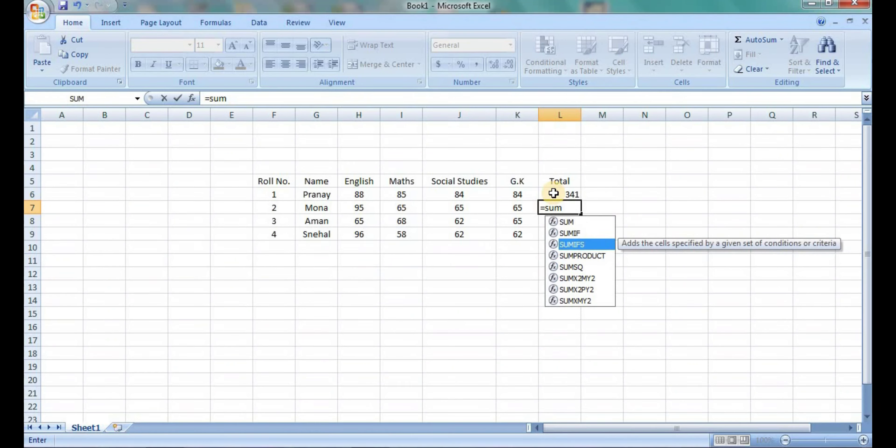
key("Up")
key("Up")
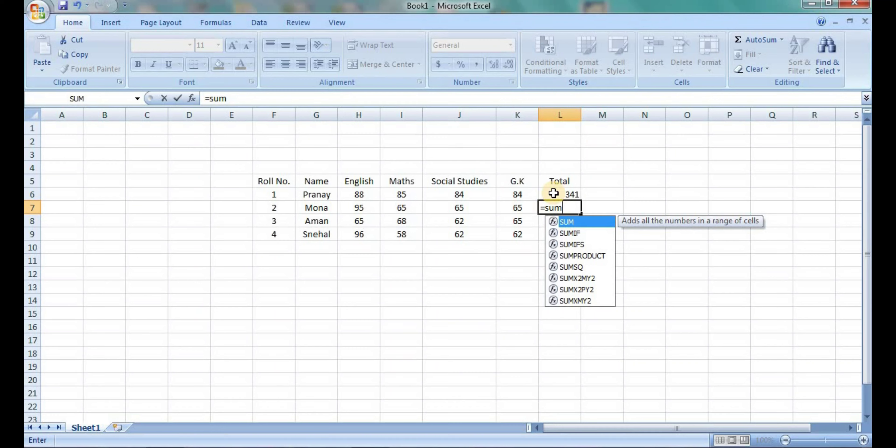
Complete the formula in L7 as =SUM(H7:K7), using the second student's marks as one continuous range.
key("Tab")
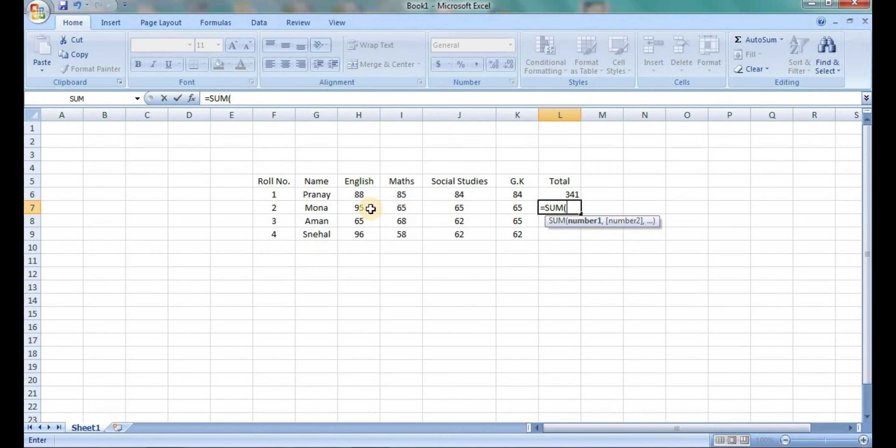
left_click_drag(371, 208, 514, 210)
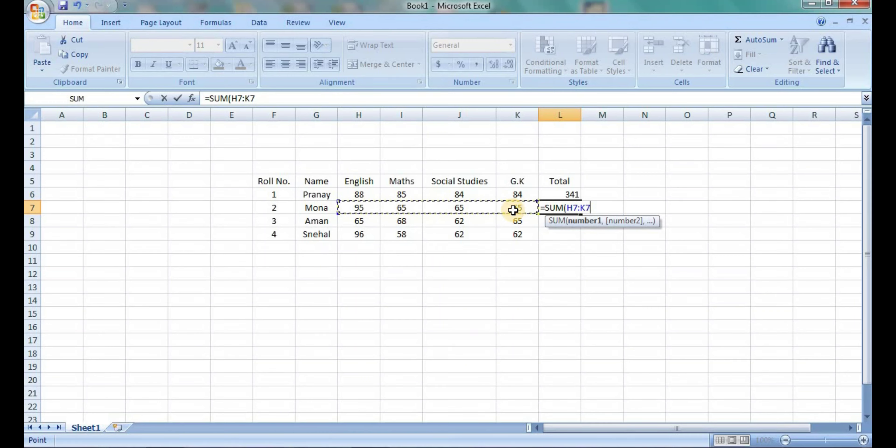
type(")")
key("Return")
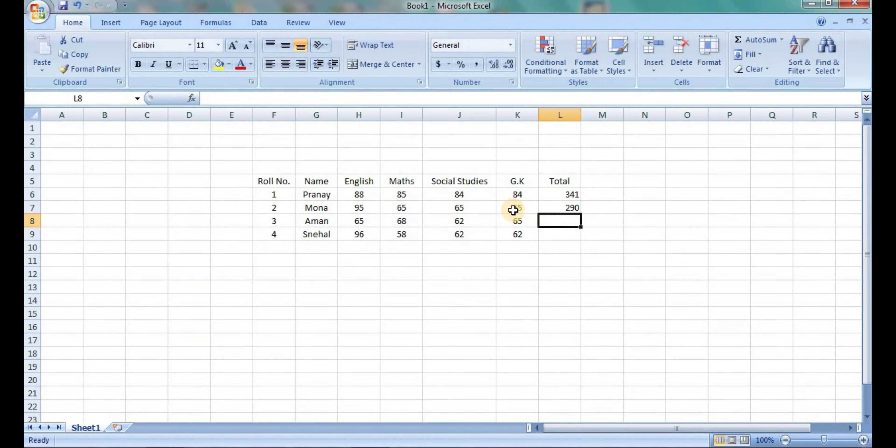
Examine the range reference in the second student's total formula in L7, leaving it as entered.
left_click(552, 206)
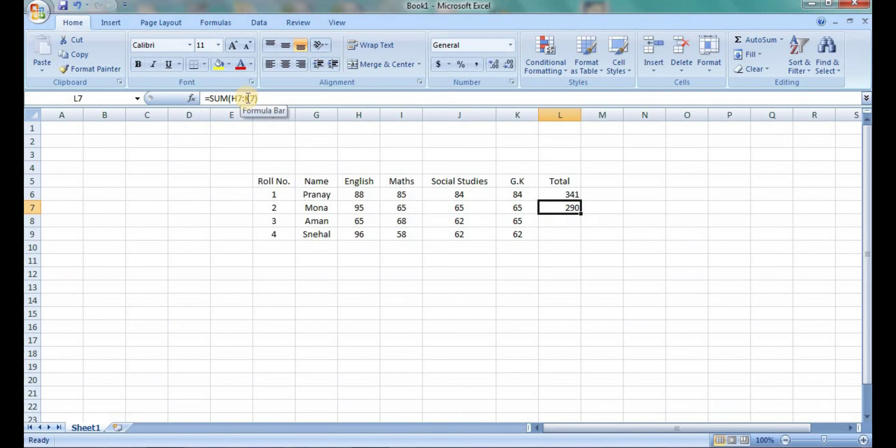
left_click(236, 99)
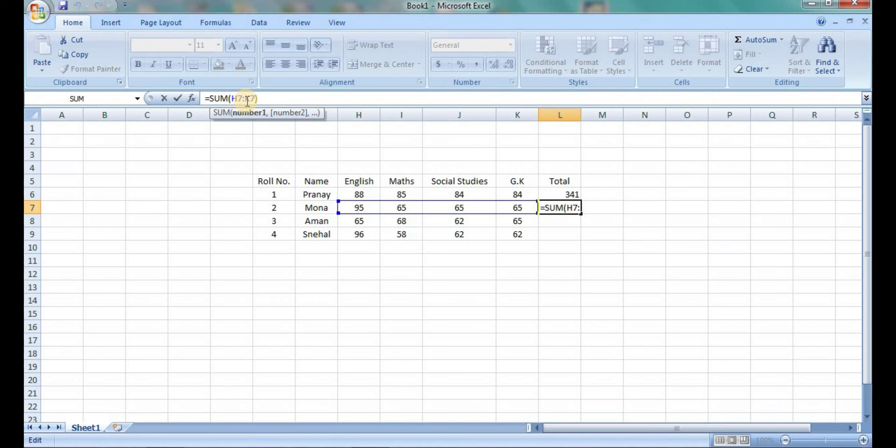
left_click(245, 99)
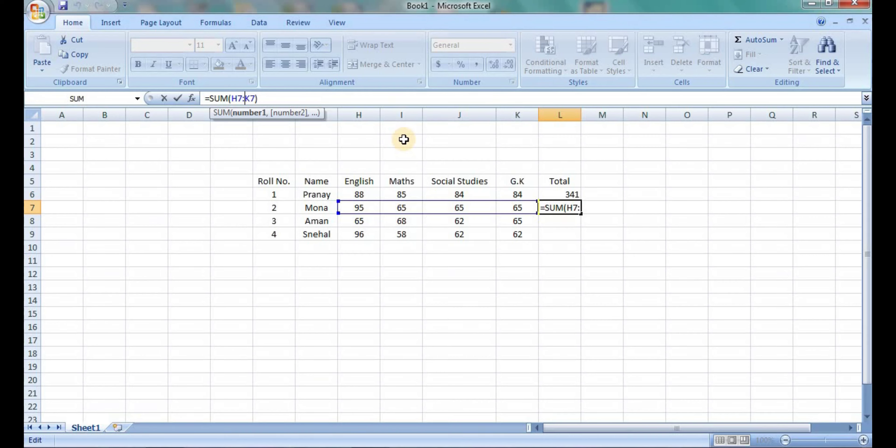
key("Return")
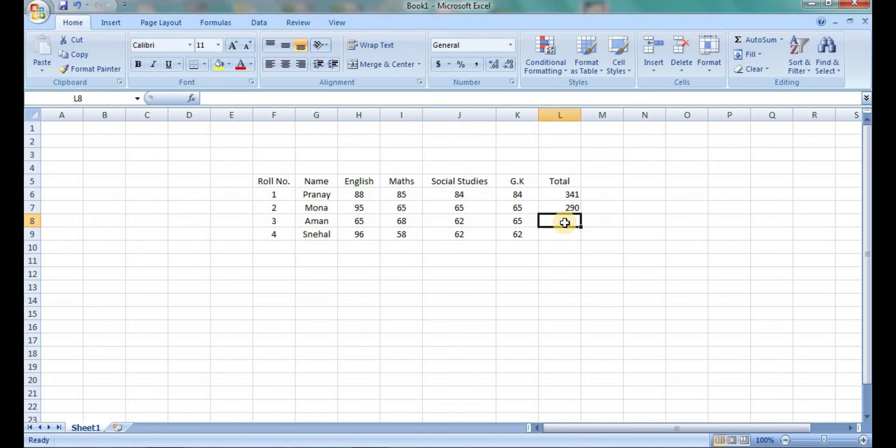
Total the third student's marks in L8 with AutoSum, changing the suggested range to H8:K8.
key("alt+equal")
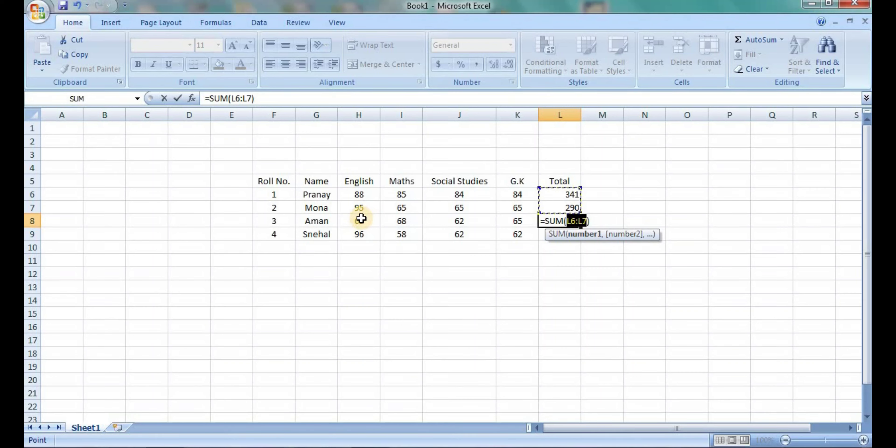
left_click_drag(361, 218, 511, 224)
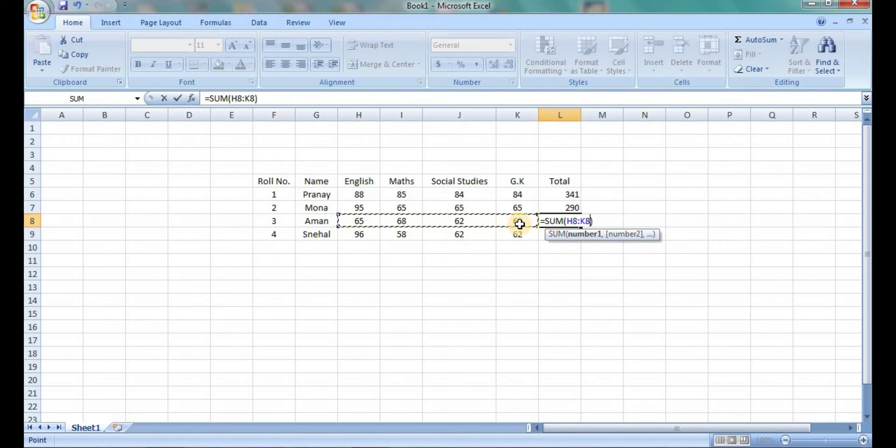
key("Return")
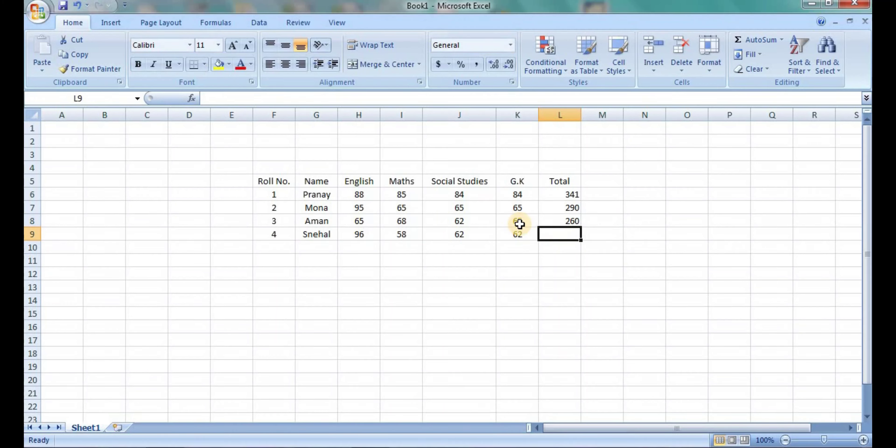
Fill the total formula from L6 down the Total column to L10, and delete the surplus formula in L10.
left_click(554, 197)
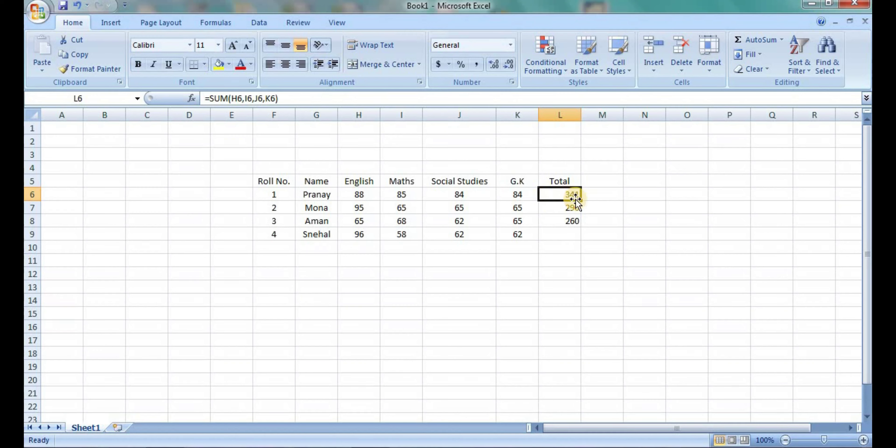
left_click_drag(580, 201, 580, 247)
left_click(619, 261)
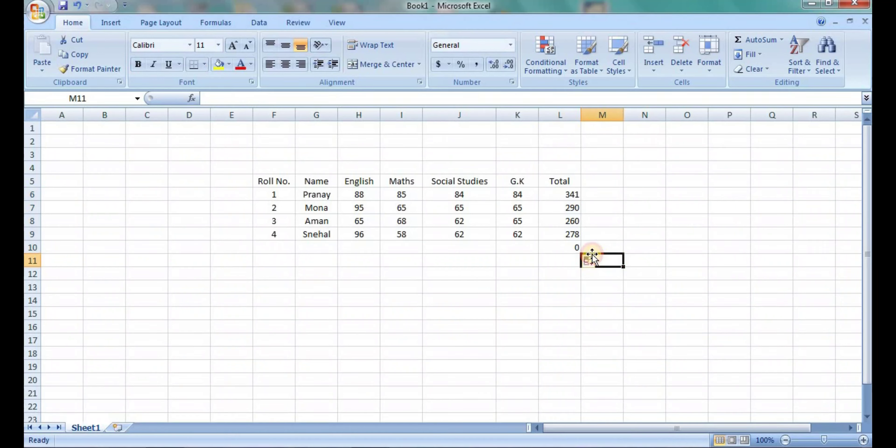
left_click(569, 247)
key("Delete")
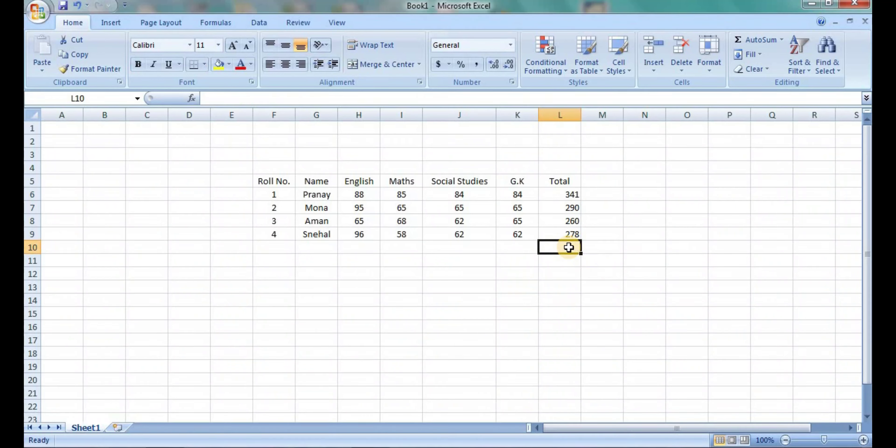
Clear all four students' totals in L6:L9 and return to cell L6.
left_click(565, 194)
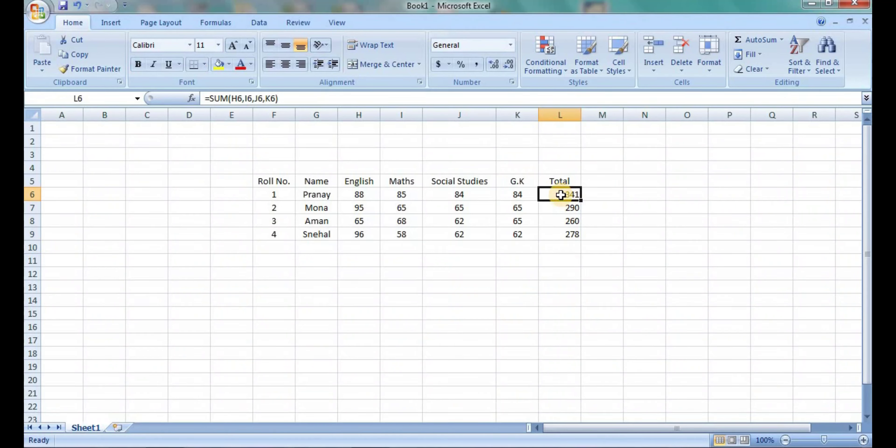
left_click_drag(565, 194, 564, 236)
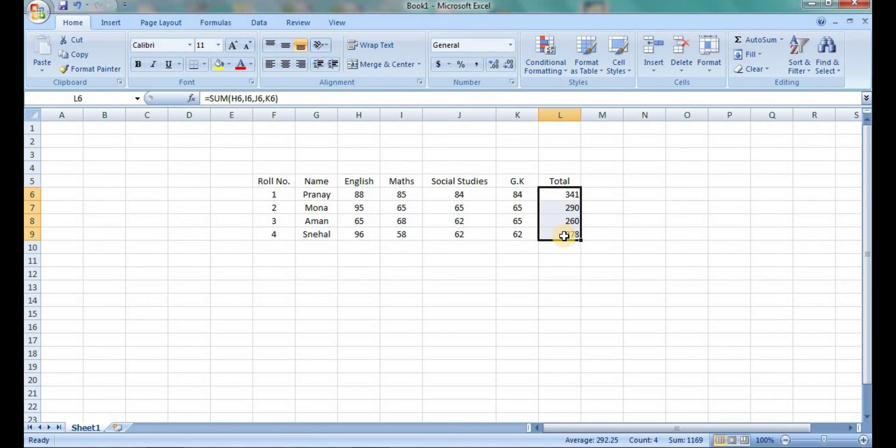
key("Up")
key("Down")
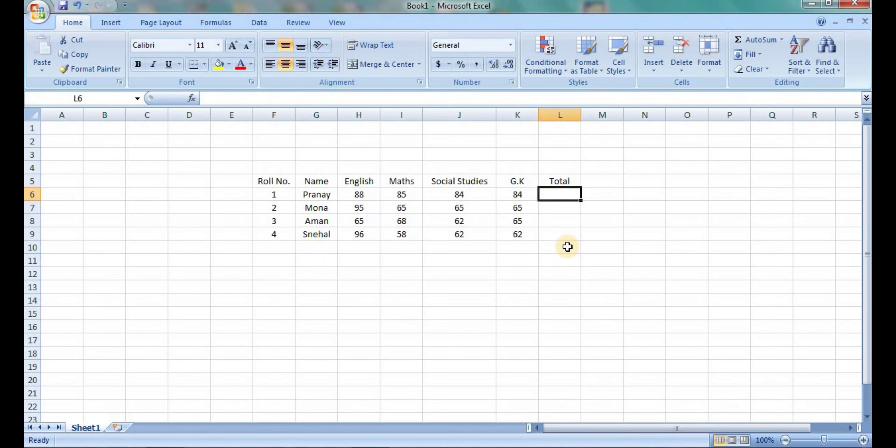
Total the first student's marks in L6 with AutoSum over H6:K6 and fill the formula down to L9.
key("alt+equal")
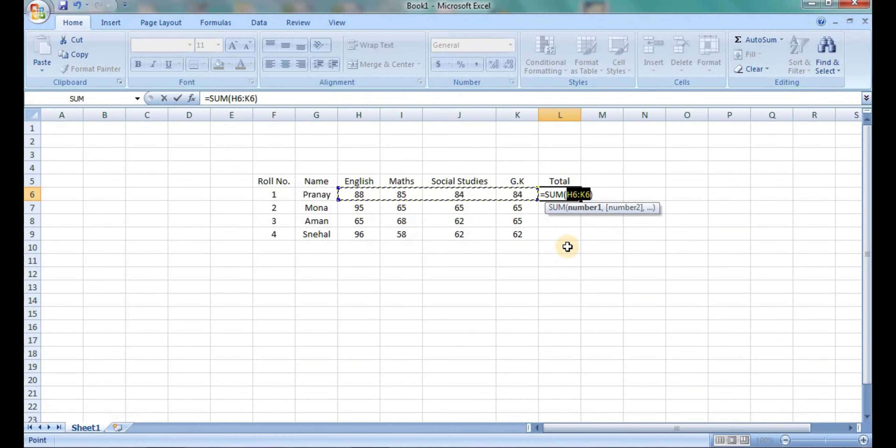
key("Return")
left_click(560, 195)
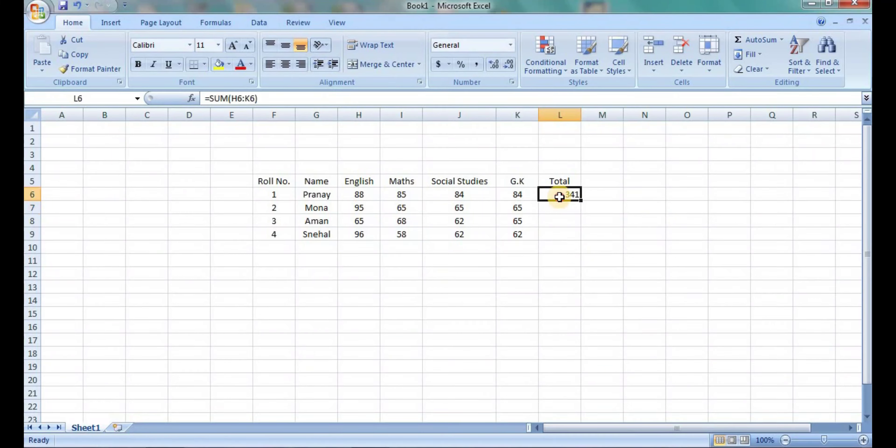
left_click_drag(580, 202, 585, 237)
left_click(593, 189)
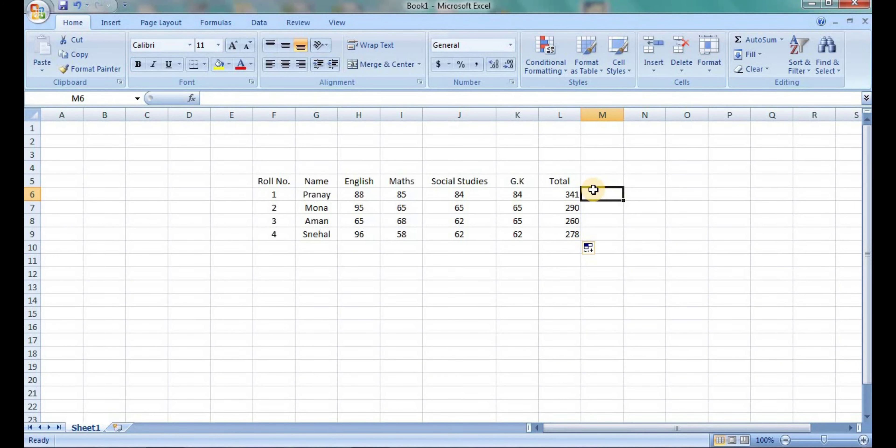
key("ctrl+s")
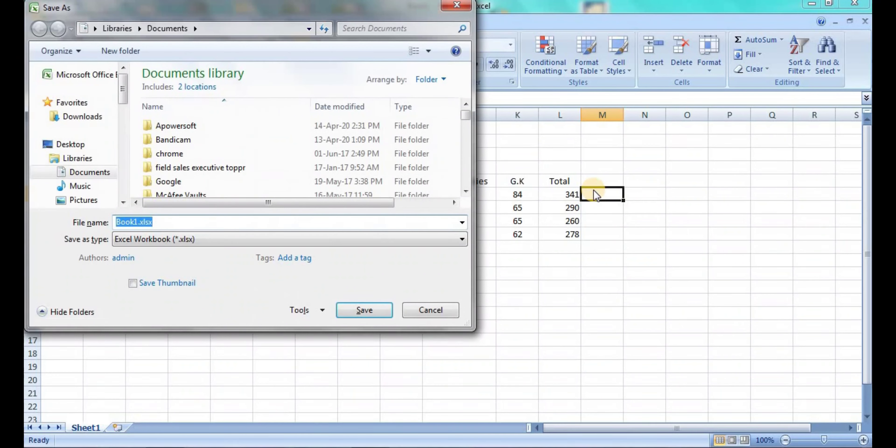
left_click(456, 5)
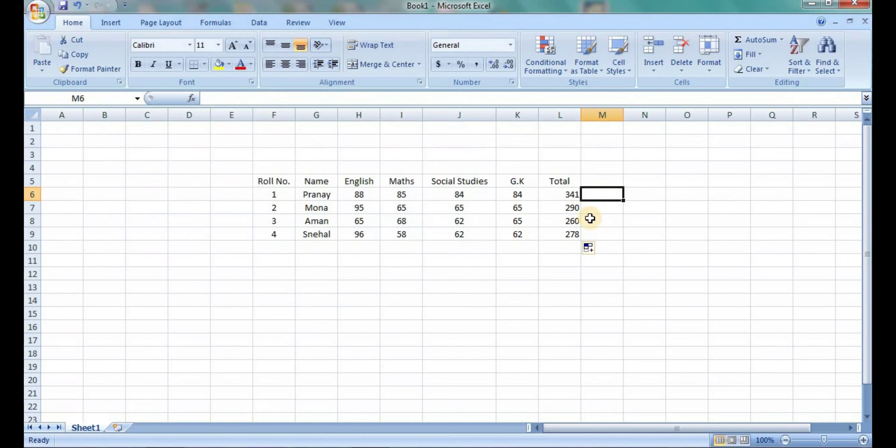
left_click(595, 183)
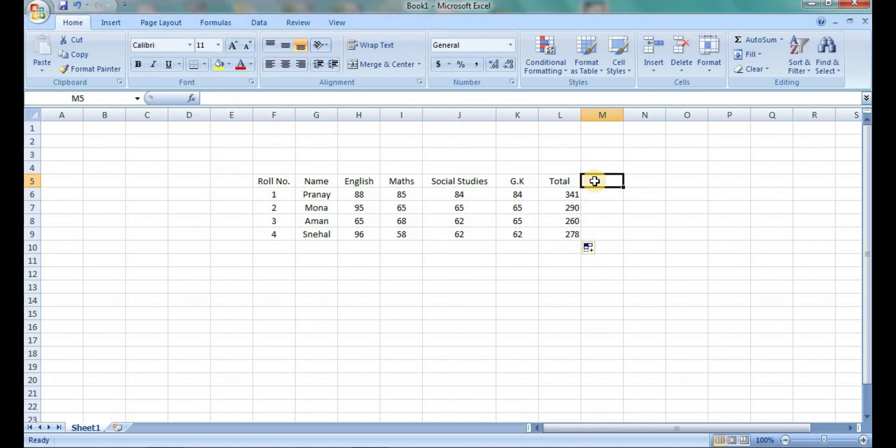
key("Left")
key("Down")
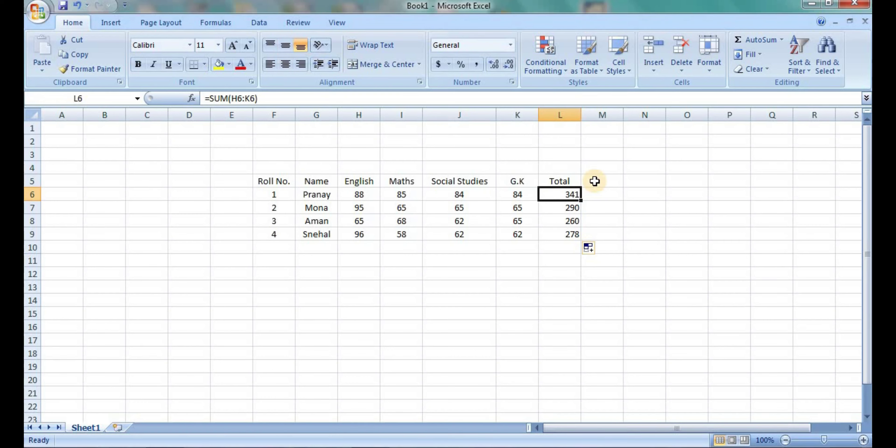
Add the column headings Minimum in M5 and Maximum in N5 beside the Total heading.
key("Right")
key("Up")
type("Minimum")
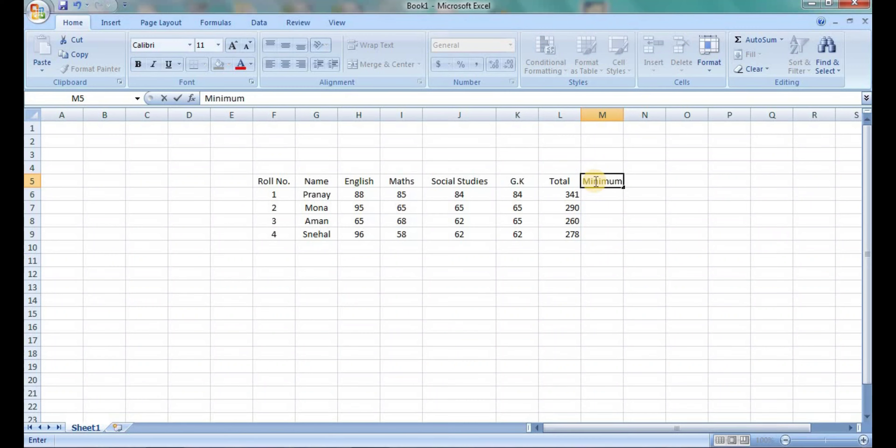
key("Right")
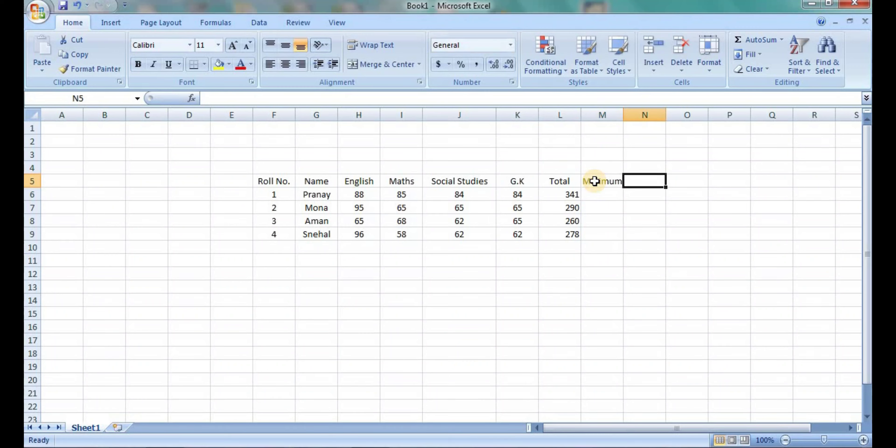
type("Maximum")
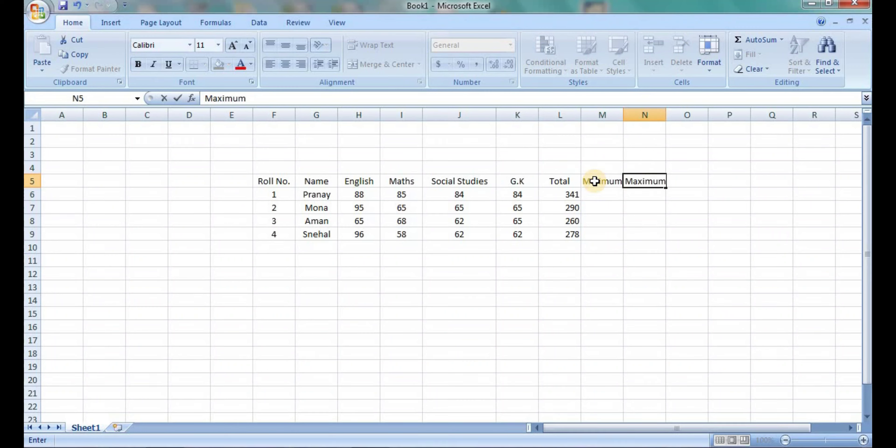
key("Return")
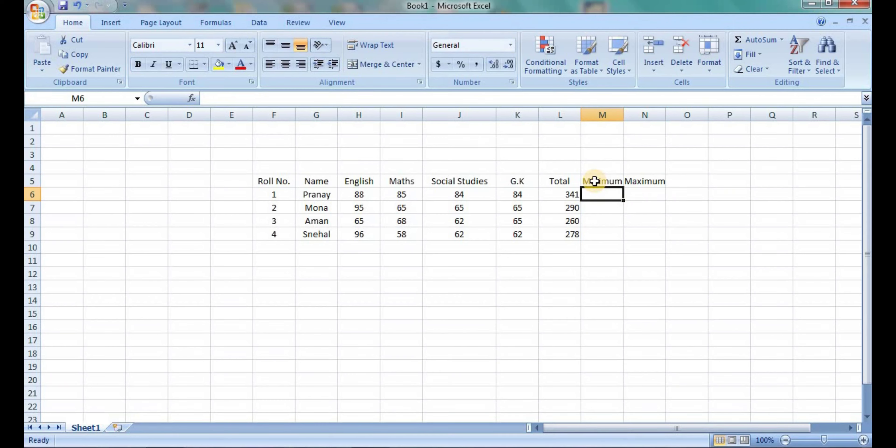
Find the first student's lowest mark in M6 with the formula =MIN(H6:K6), and check the entered formula.
type("=")
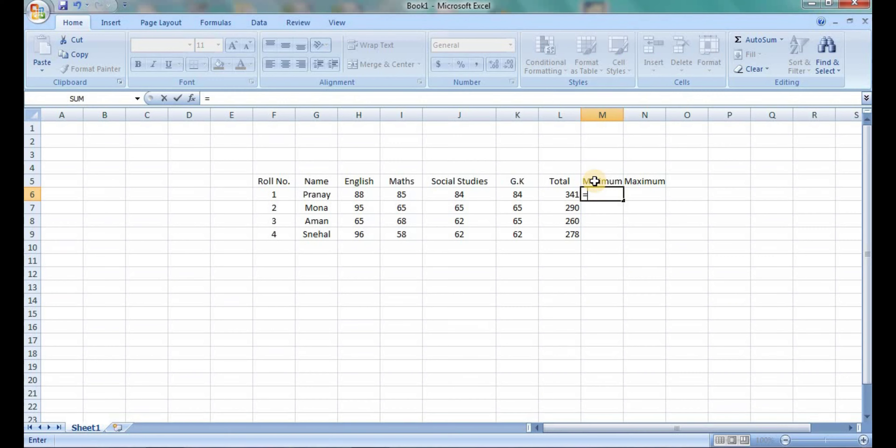
type("min")
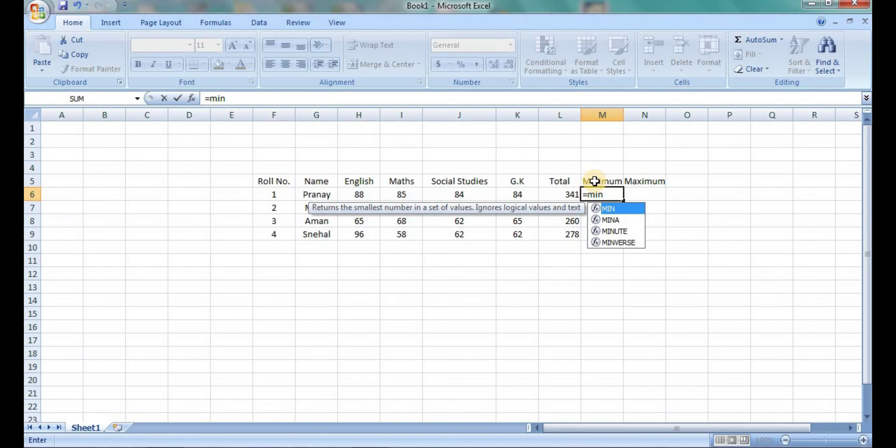
key("Tab")
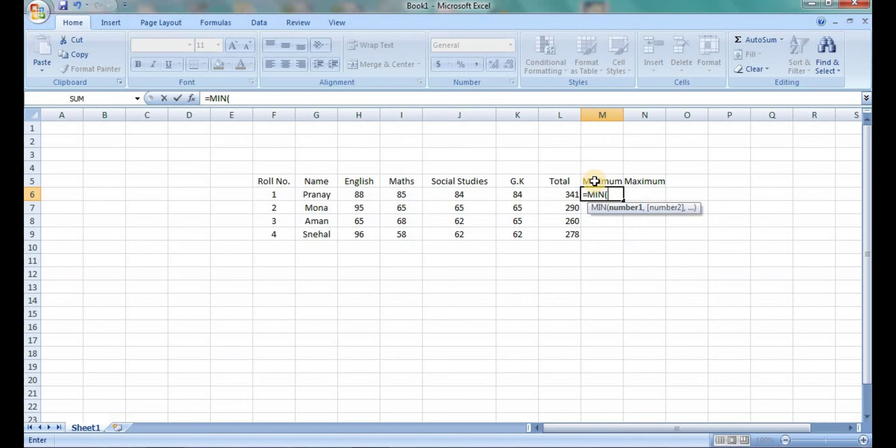
left_click(371, 194)
left_click_drag(429, 195, 525, 194)
type(")")
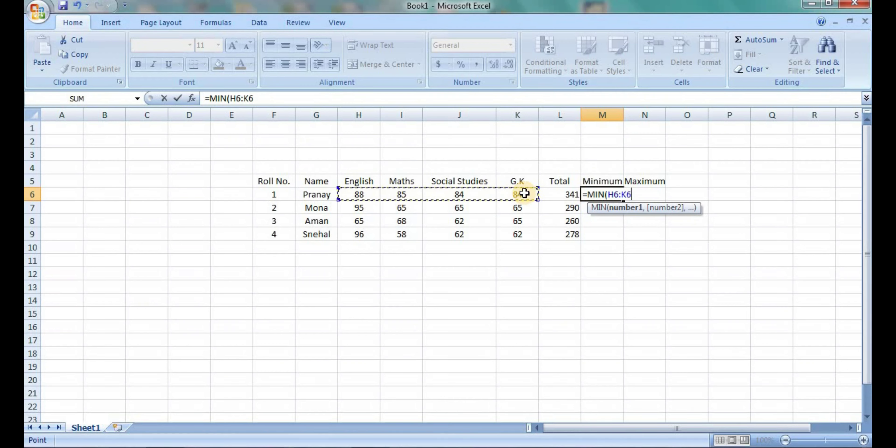
key("Return")
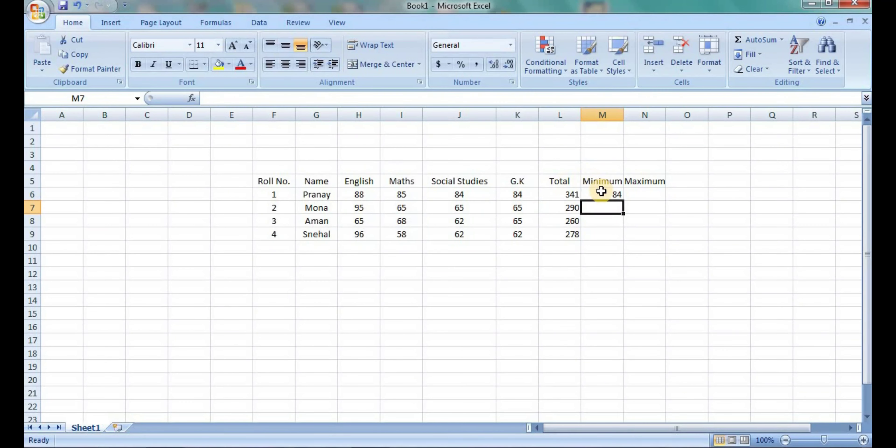
left_click(602, 192)
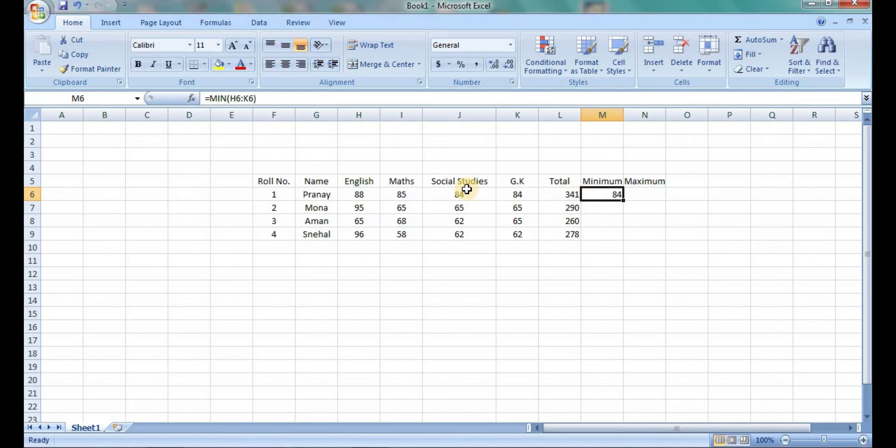
Change the first student's Maths mark in I6 to 36.
left_click(419, 193)
type("36")
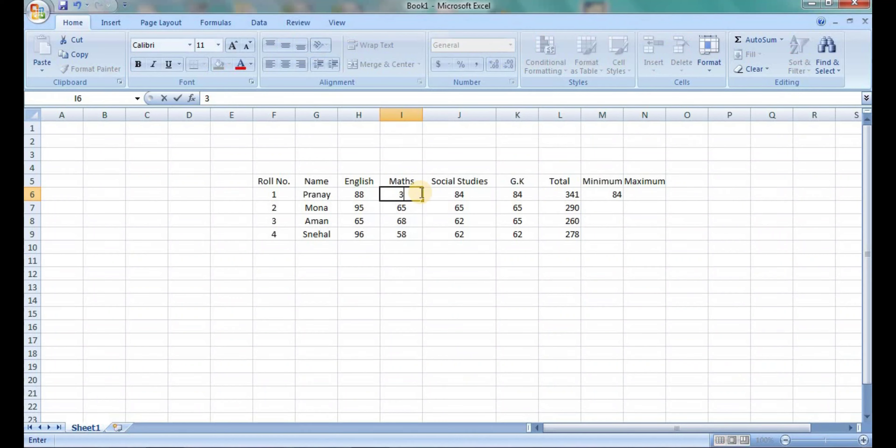
key("Return")
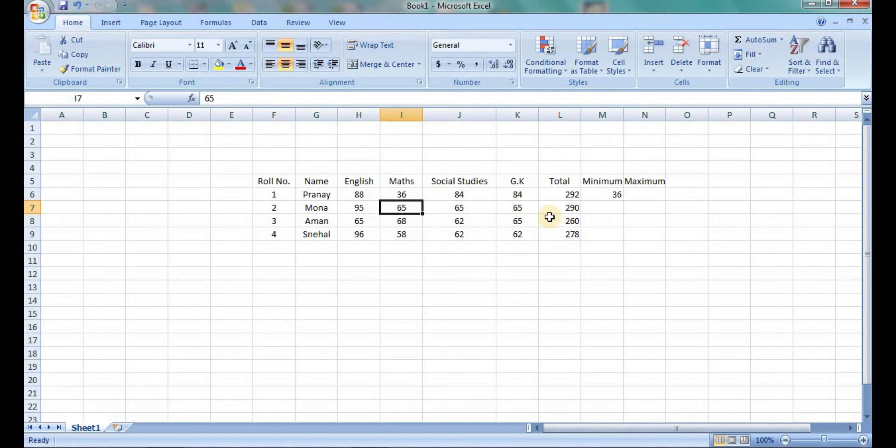
Find the second student's lowest mark in M7 with =MIN(H7:K7), and fill the formula from M6 down to M9.
left_click(597, 203)
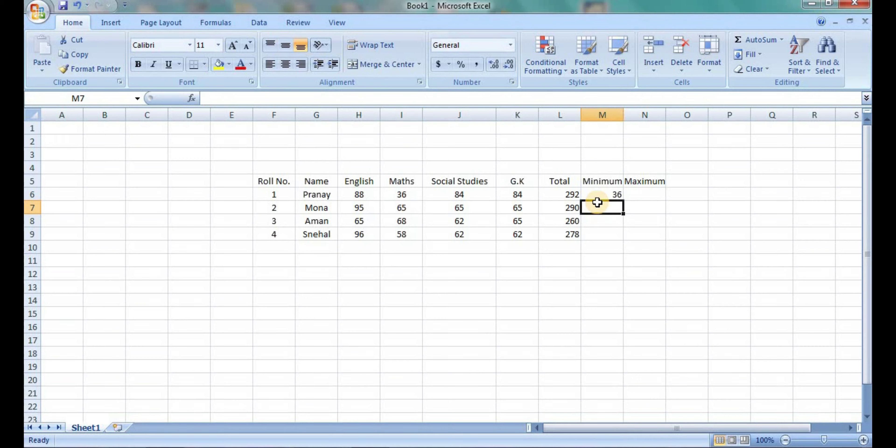
type("=min")
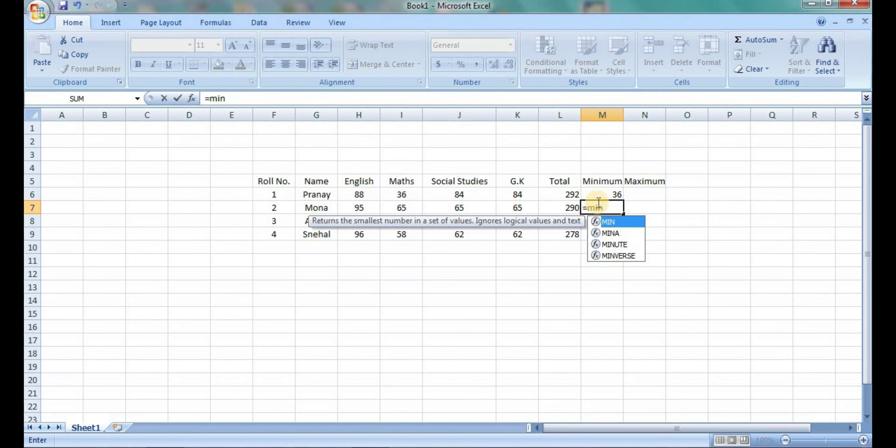
key("Tab")
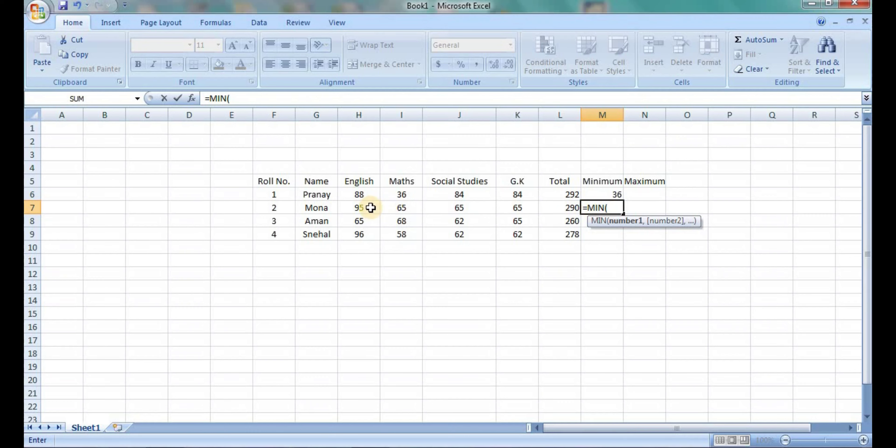
left_click_drag(370, 208, 526, 208)
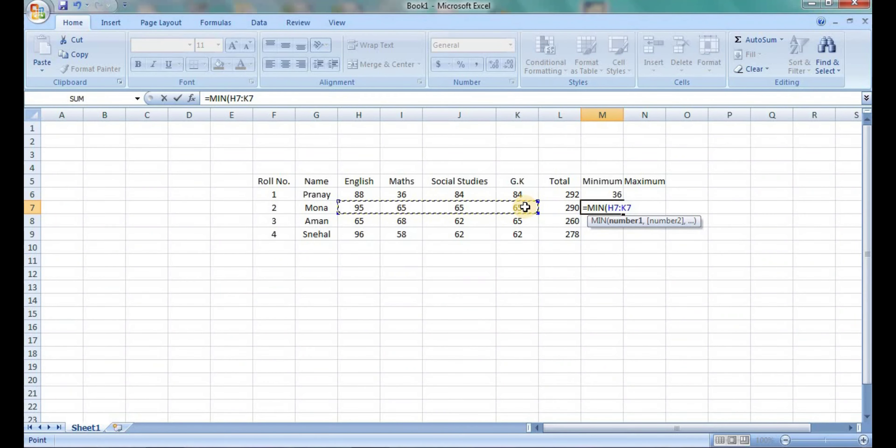
type(")")
key("Return")
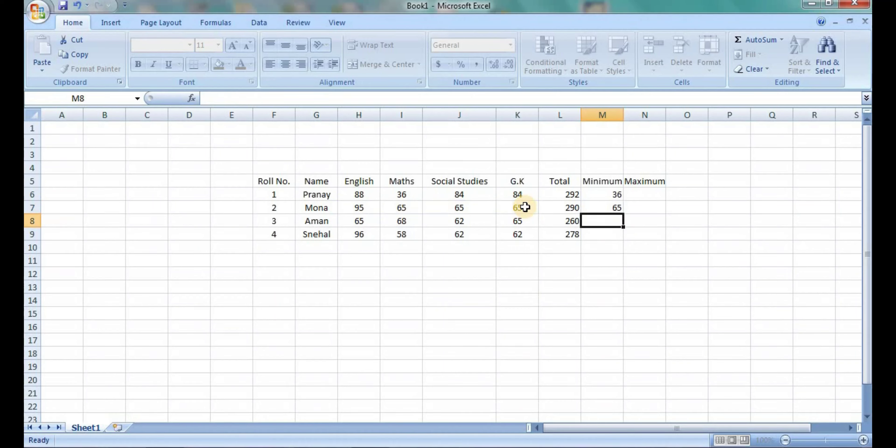
left_click(602, 193)
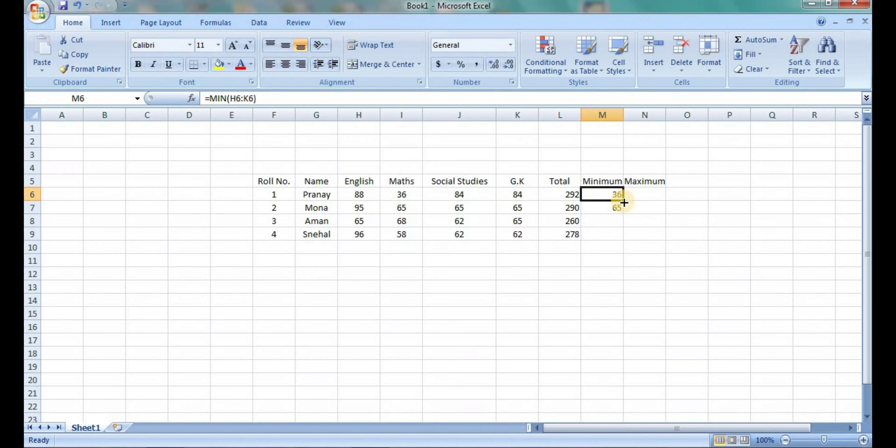
left_click_drag(623, 201, 622, 235)
Find the first student's highest mark in N6 with =MAX(H6:K6) and fill the formula down to N9.
left_click(635, 195)
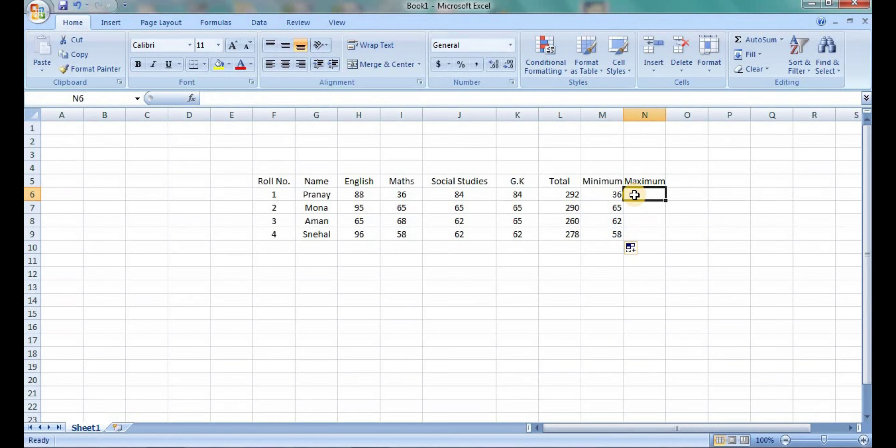
type("=max")
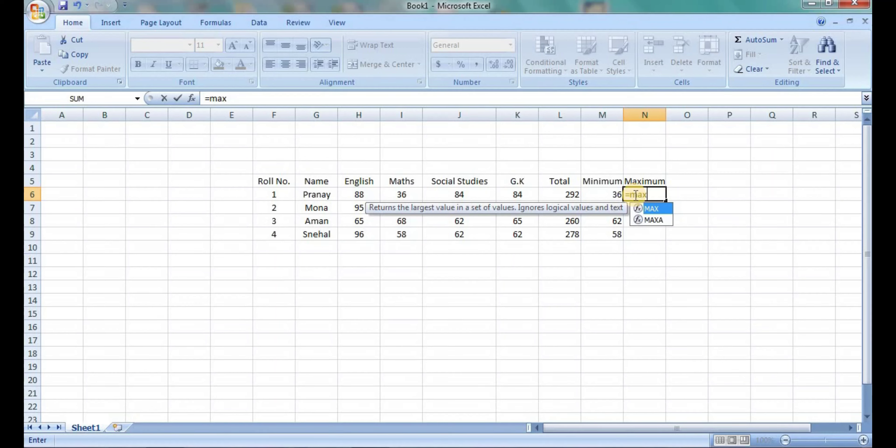
key("Tab")
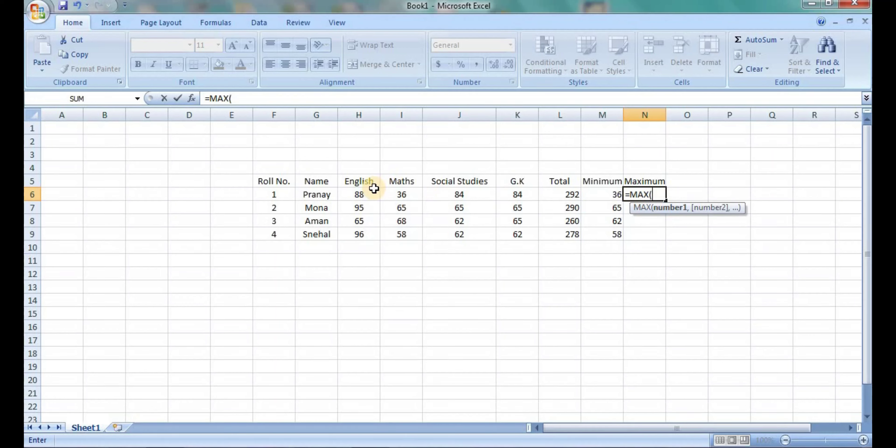
left_click_drag(362, 194, 531, 193)
type(")")
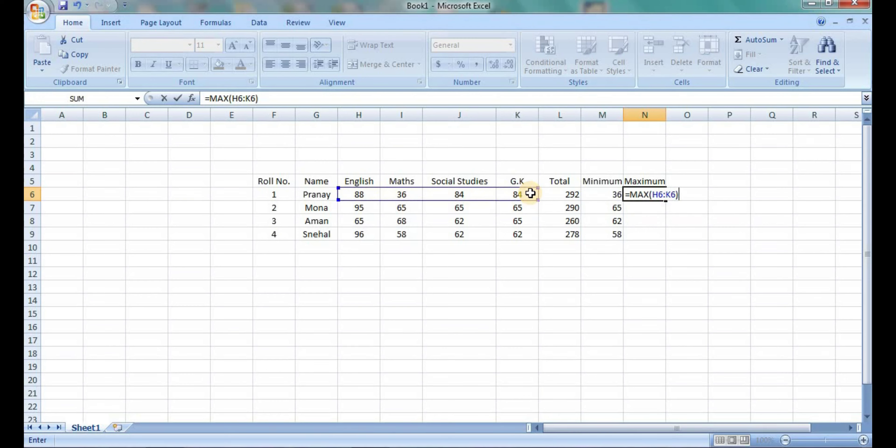
key("Return")
left_click(643, 195)
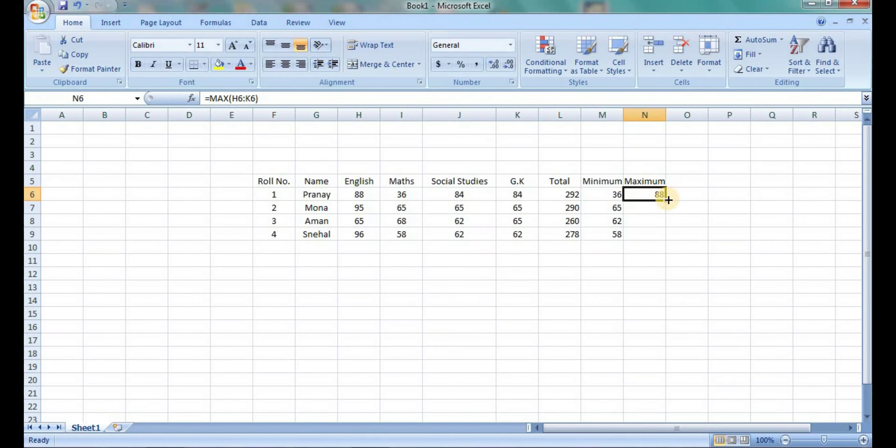
left_click_drag(664, 200, 660, 234)
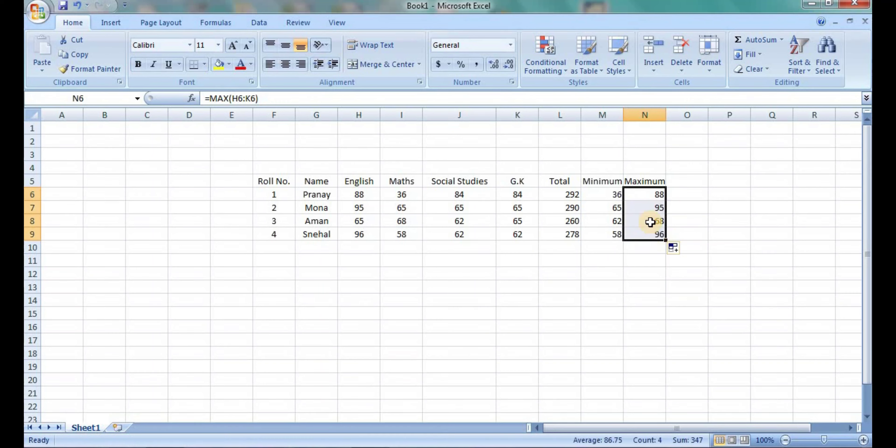
Check the entered formulas in the Maximum cells N8 and N6 and in the Total cell L6.
left_click(649, 217)
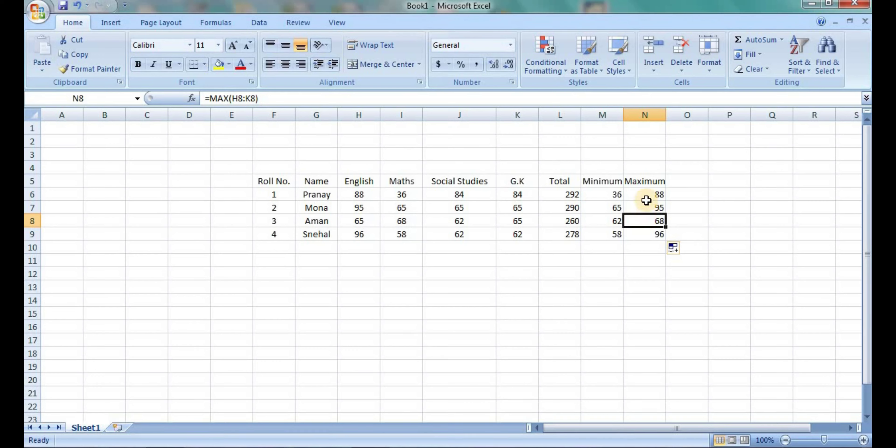
left_click(646, 197)
left_click(562, 197)
left_click(576, 220)
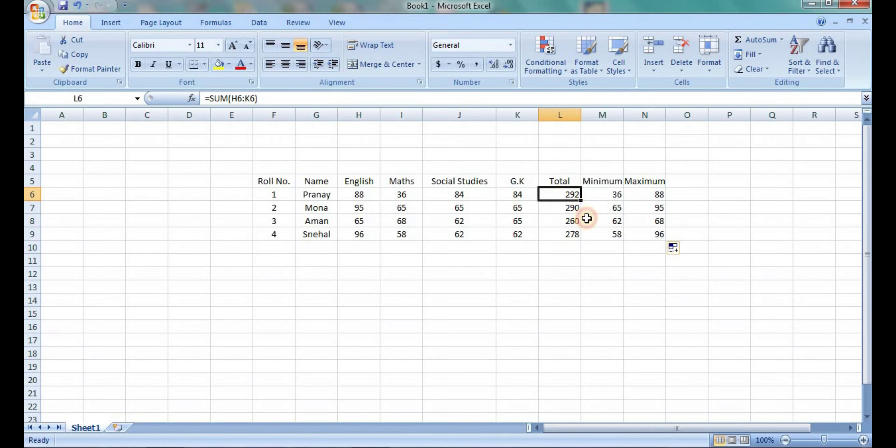
left_click(586, 219)
left_click(566, 195)
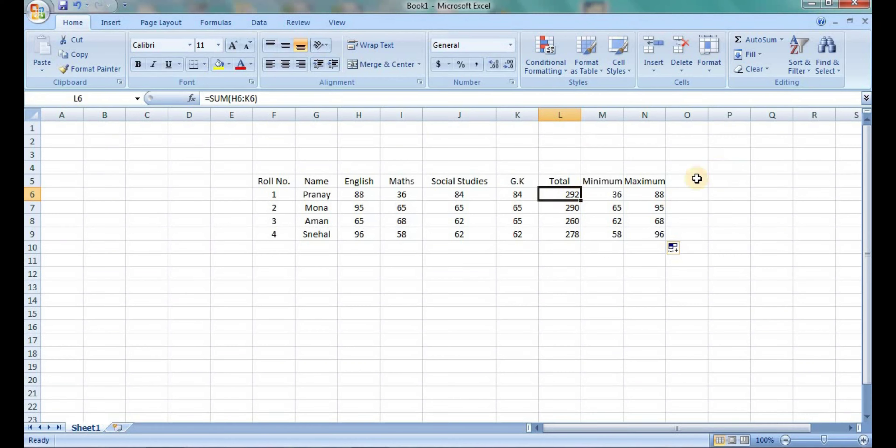
Add the column heading Average in O5 beside the Maximum heading.
left_click(690, 184)
type("A")
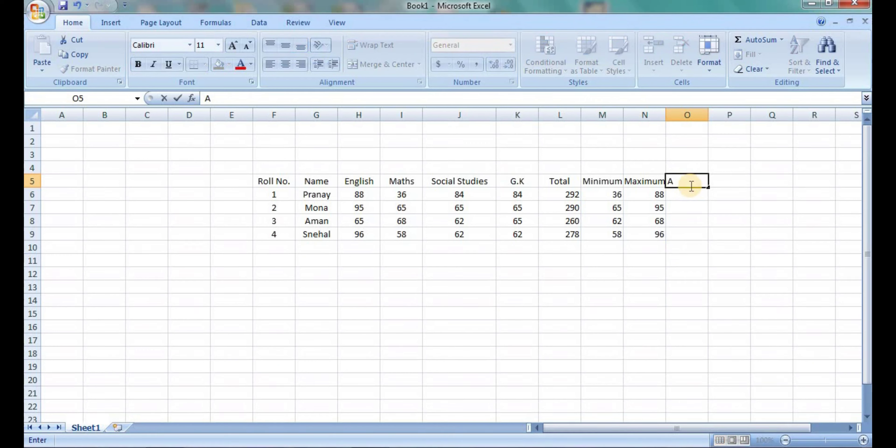
type("verage")
key("Return")
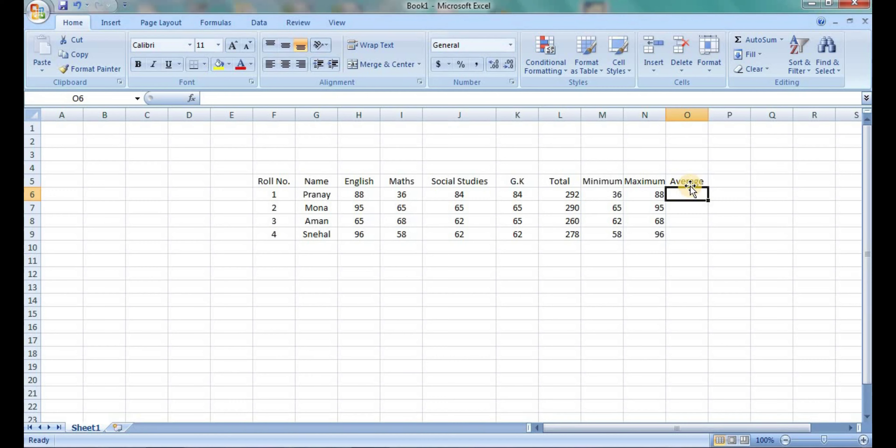
Average the first student's marks in O6 with =AVERAGE(H6:K6) and fill the formula down to O9.
type("=aver")
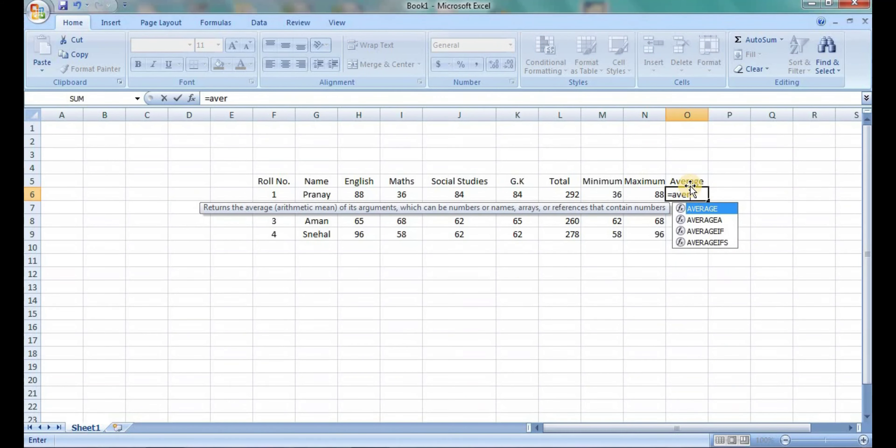
double_click(709, 208)
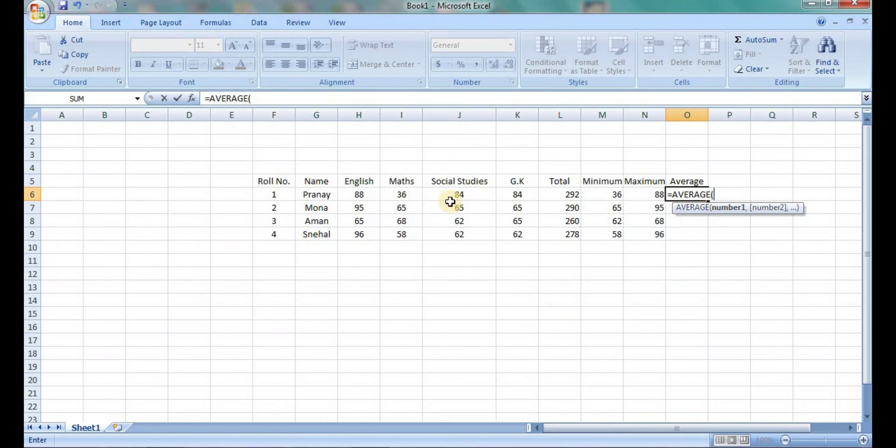
left_click_drag(359, 194, 511, 197)
type(")")
key("Return")
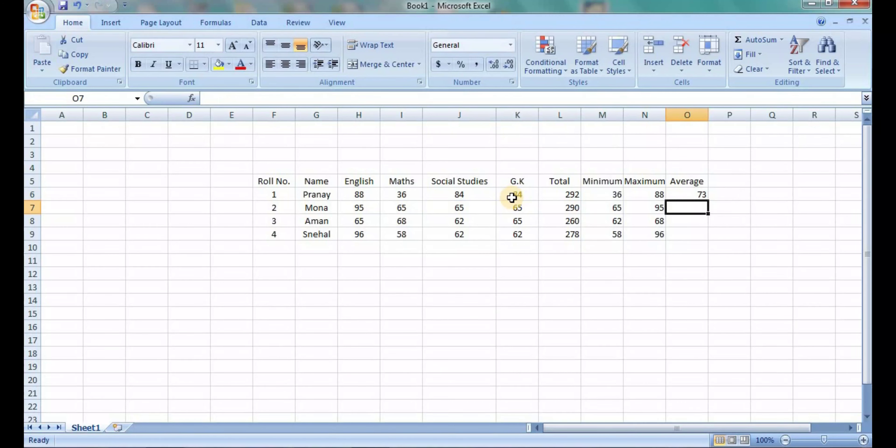
left_click(685, 195)
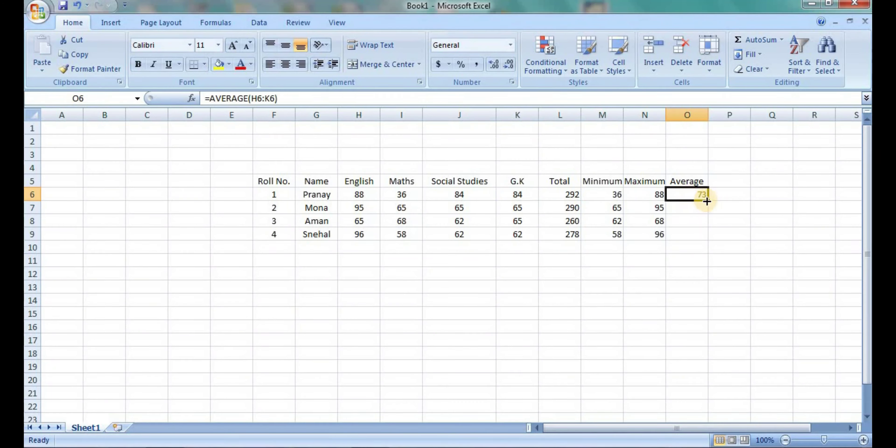
left_click_drag(707, 201, 704, 239)
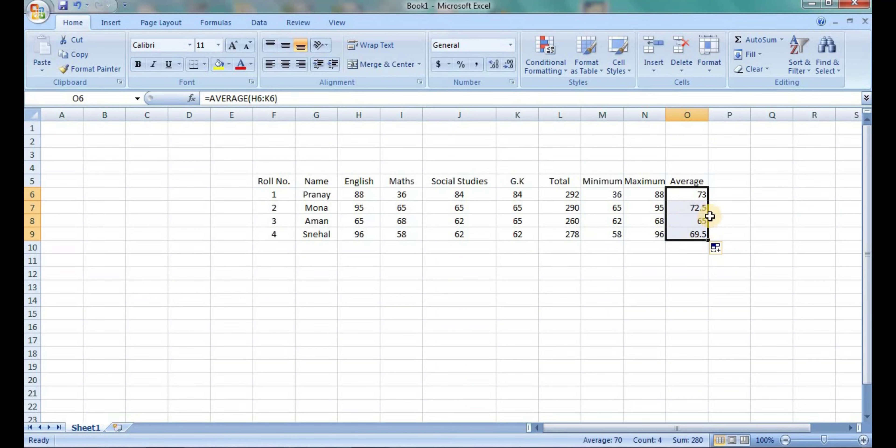
Calculate the first student's percentage in Q6 with =L6/400*100 to compare it with the average, and clear the cell.
left_click(752, 208)
left_click(746, 195)
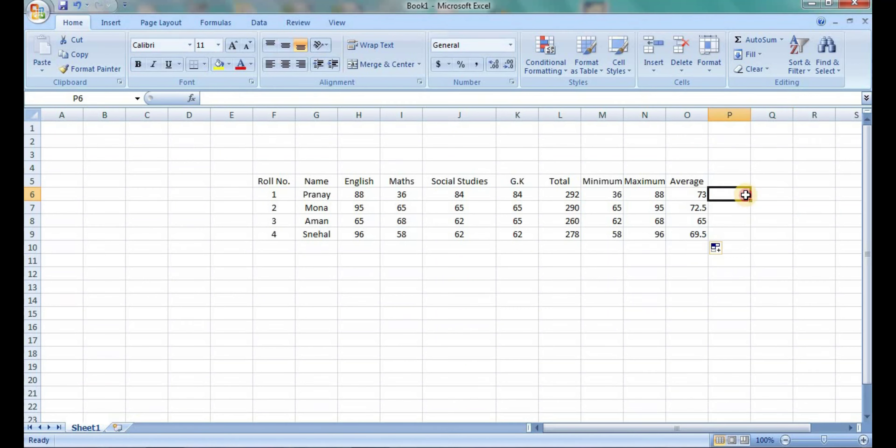
key("Right")
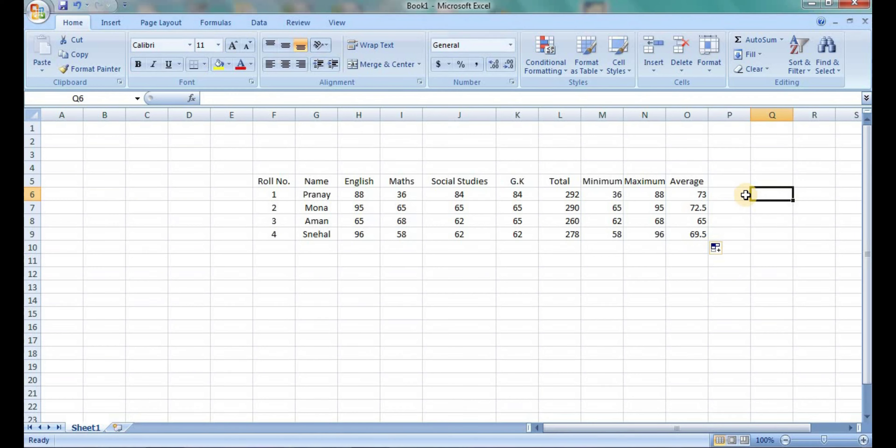
type("=")
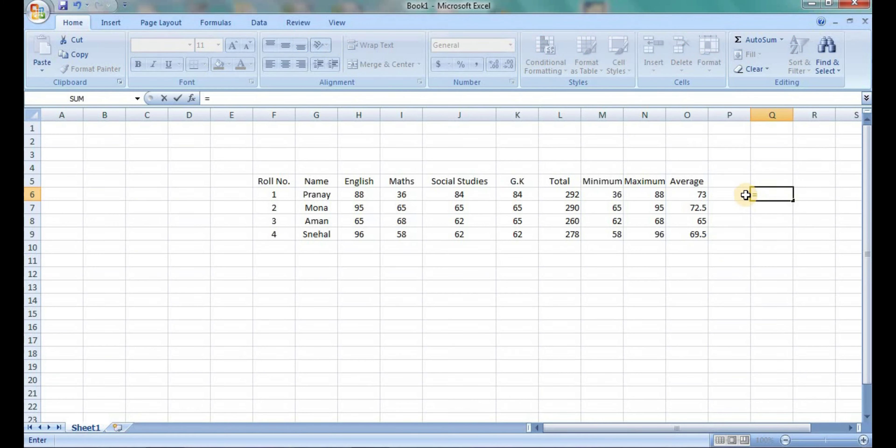
key("Left")
key("Left")
key("Left")
key("Left")
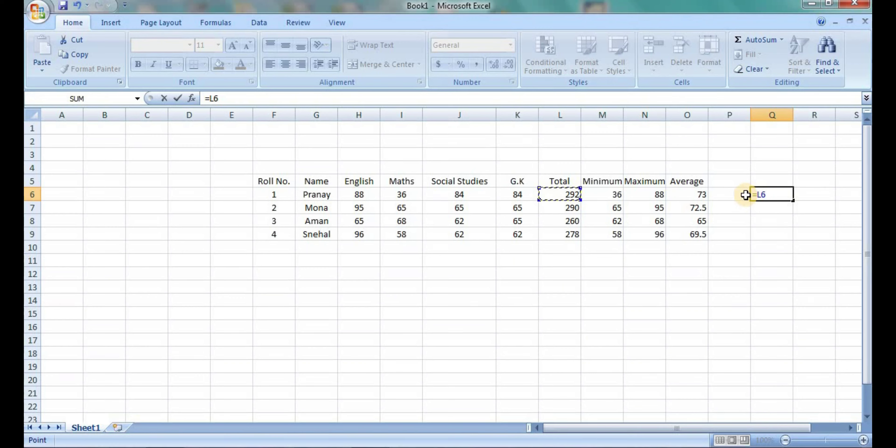
type("/400*100")
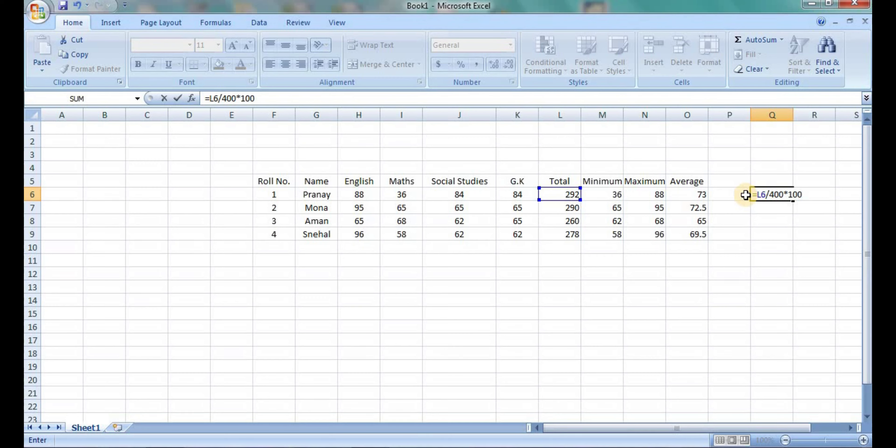
key("Return")
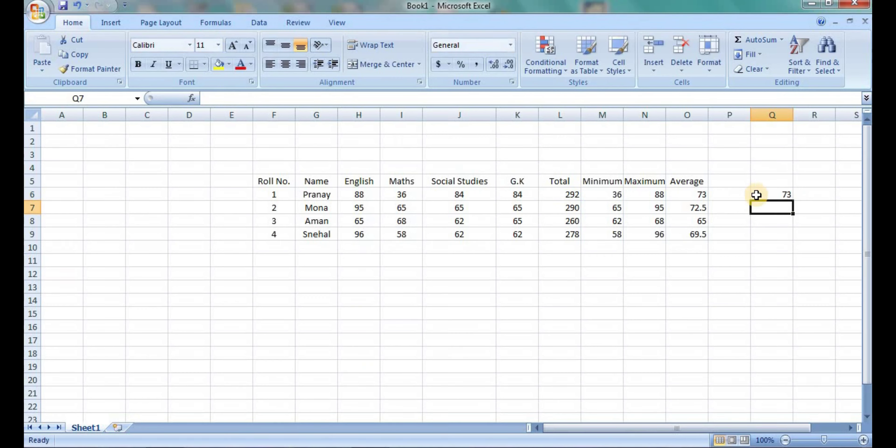
left_click(767, 195)
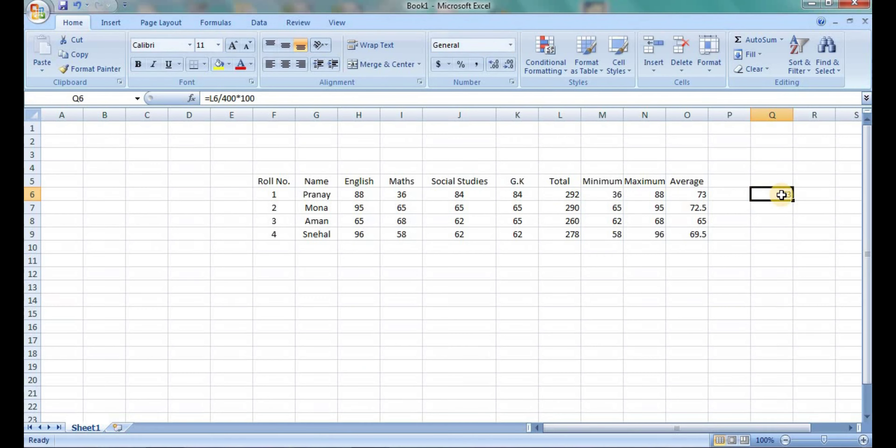
Review the calculated results in the Average, Total and Minimum columns of the marks table.
left_click(695, 194)
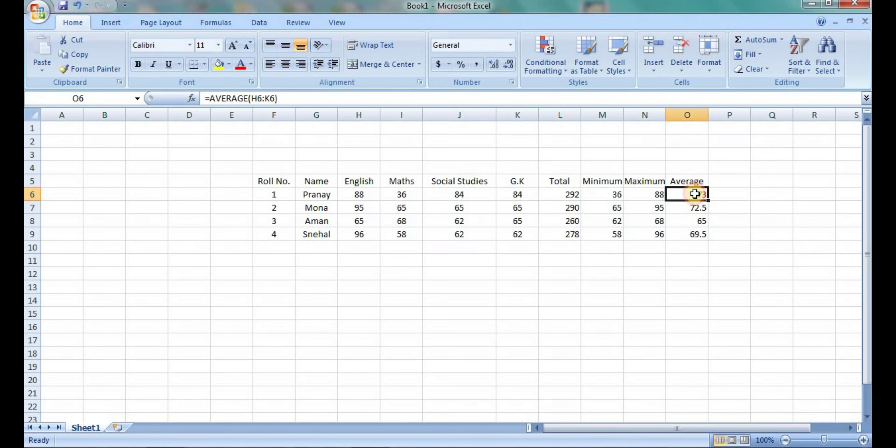
left_click_drag(694, 193, 691, 229)
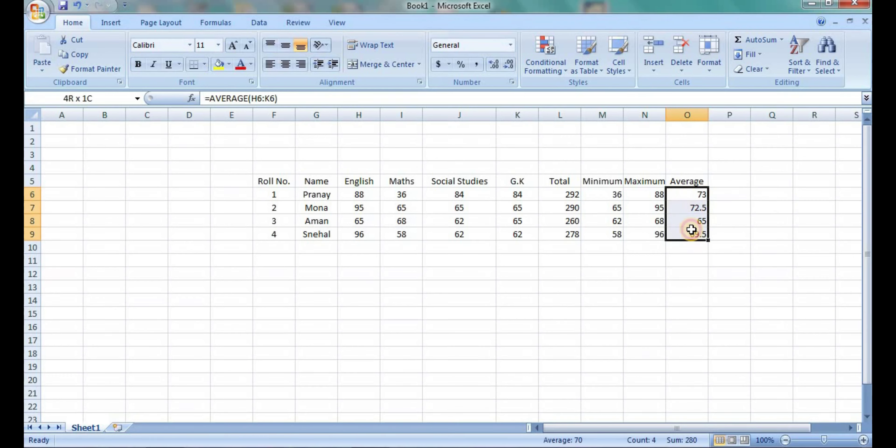
left_click(637, 237)
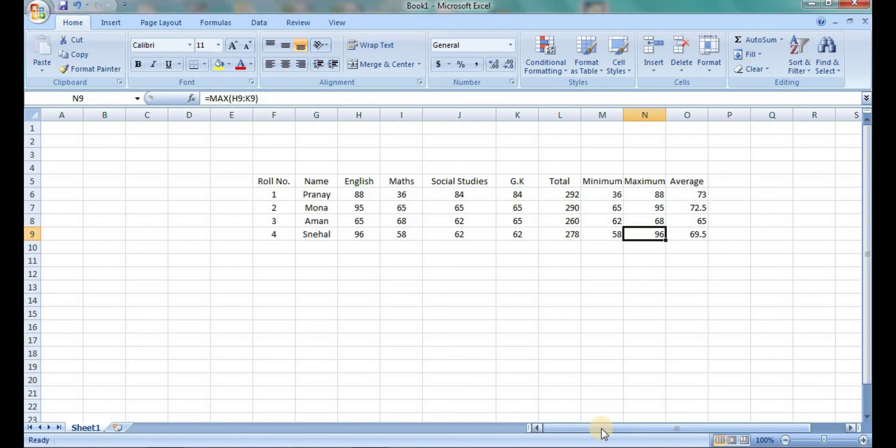
left_click_drag(600, 428, 615, 427)
left_click(573, 275)
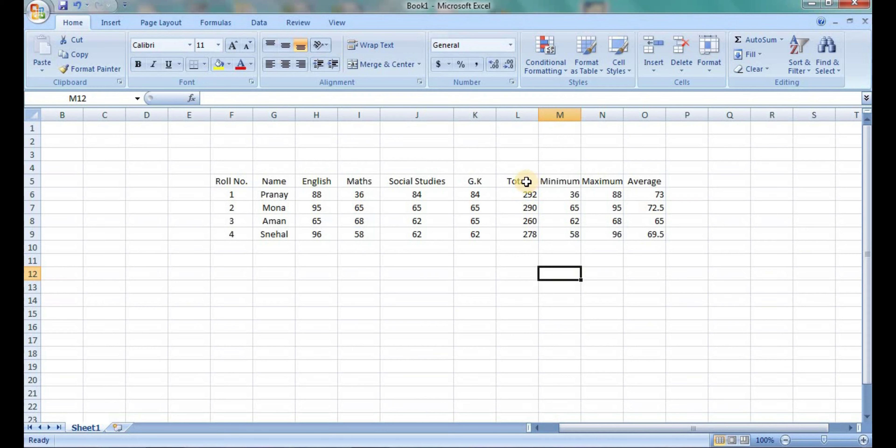
left_click_drag(521, 181, 526, 224)
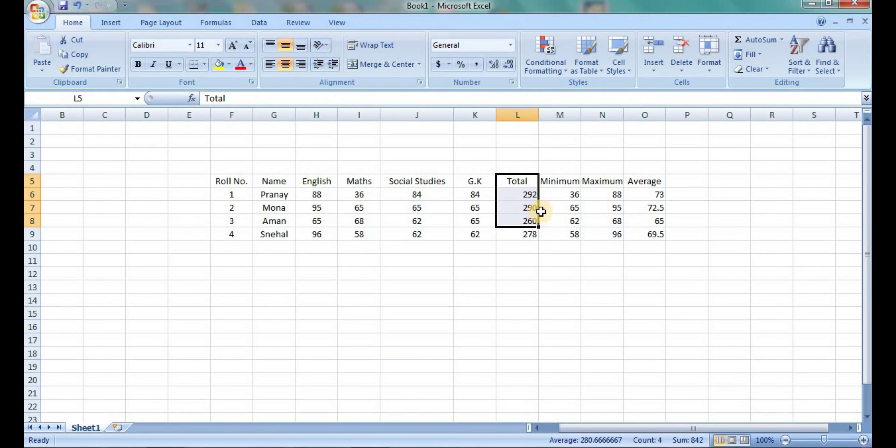
left_click(559, 182)
left_click_drag(558, 191, 562, 219)
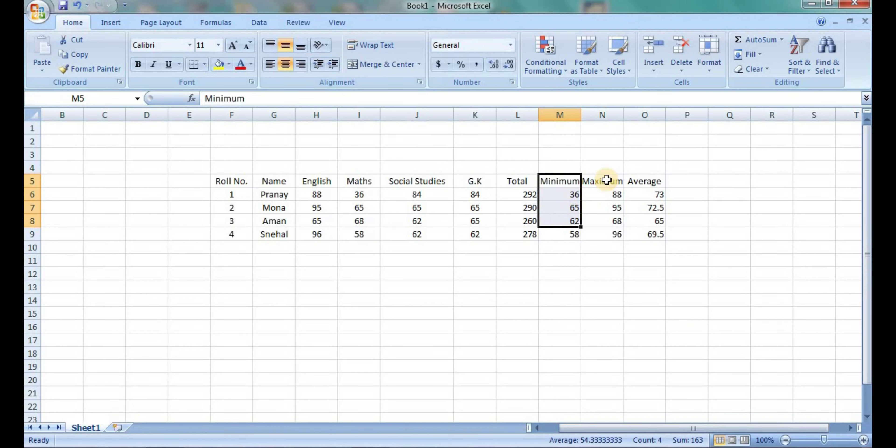
Review the calculated results in the Maximum and Average columns of the marks table.
left_click_drag(609, 181, 607, 223)
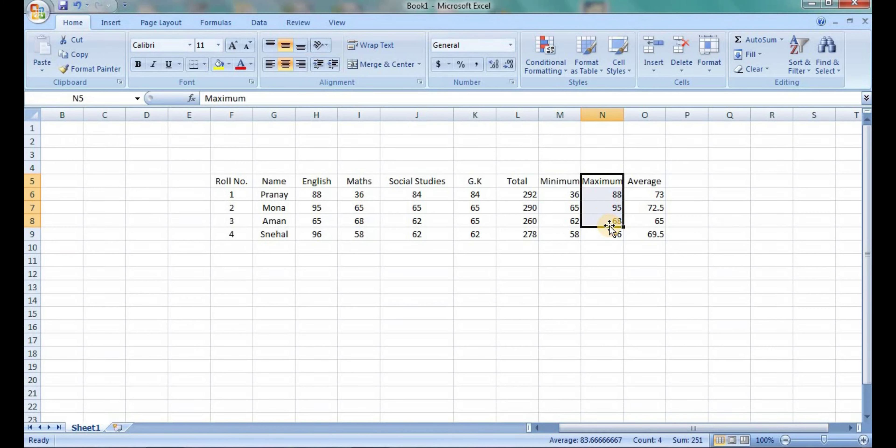
left_click(643, 184)
left_click_drag(644, 191, 646, 220)
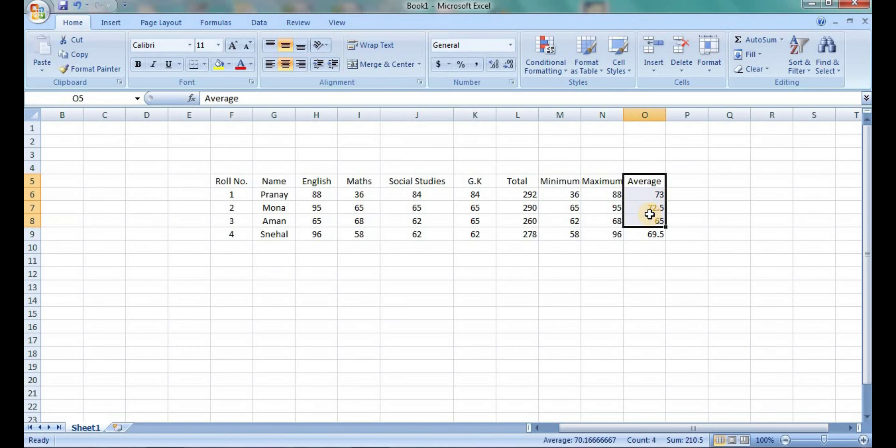
left_click(617, 250)
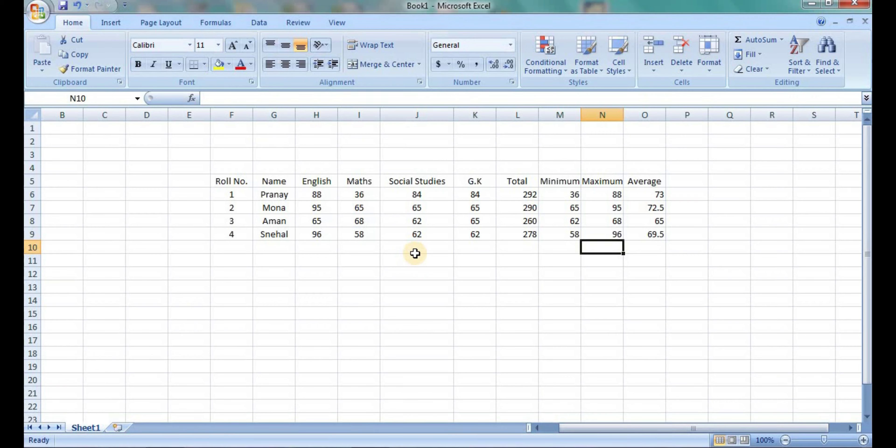
Add the column headings Grade in P5 and Remark in Q5 beside the Average heading.
key("Right")
key("Up")
key("Right")
key("Up")
key("Up")
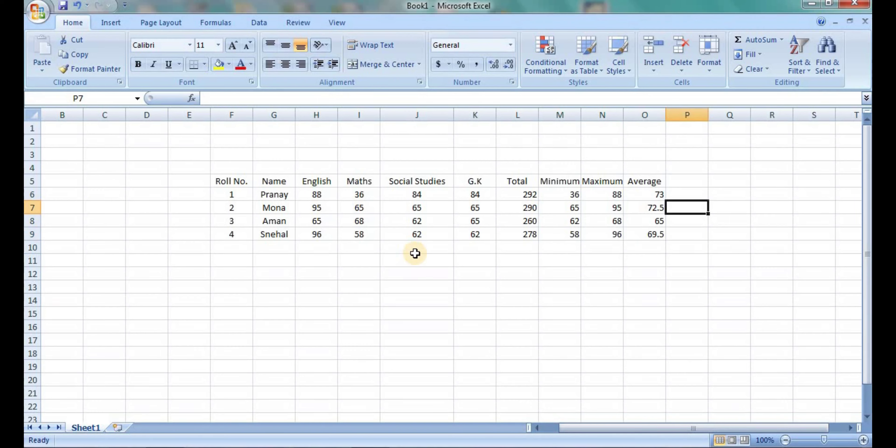
key("Up")
key("Up")
key("Right")
key("Left")
key("Right")
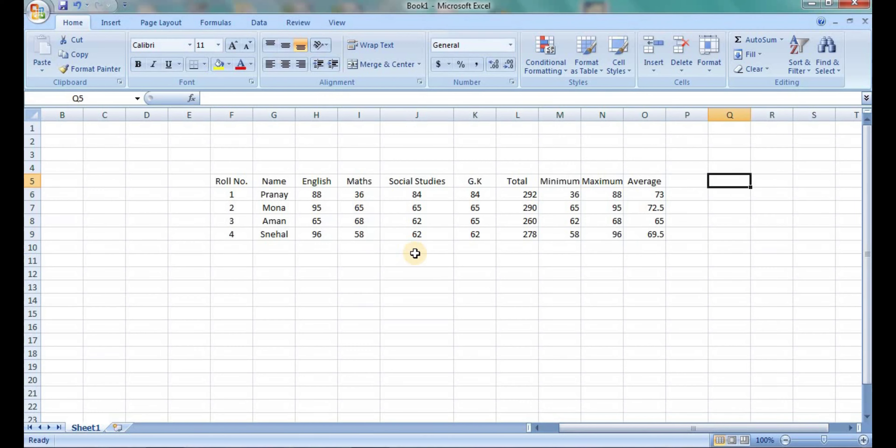
key("Left")
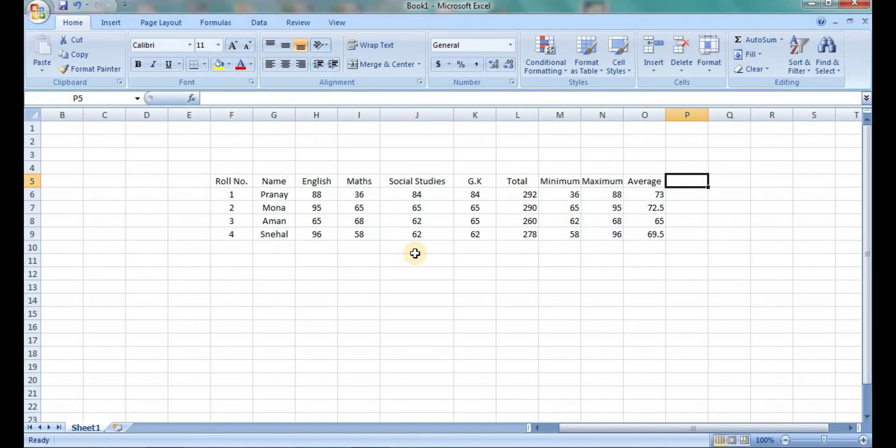
key("Down")
key("Up")
key("Right")
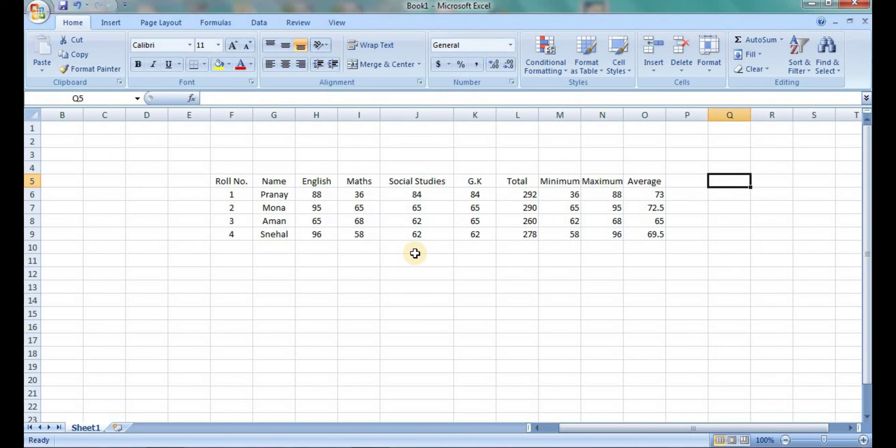
key("Left")
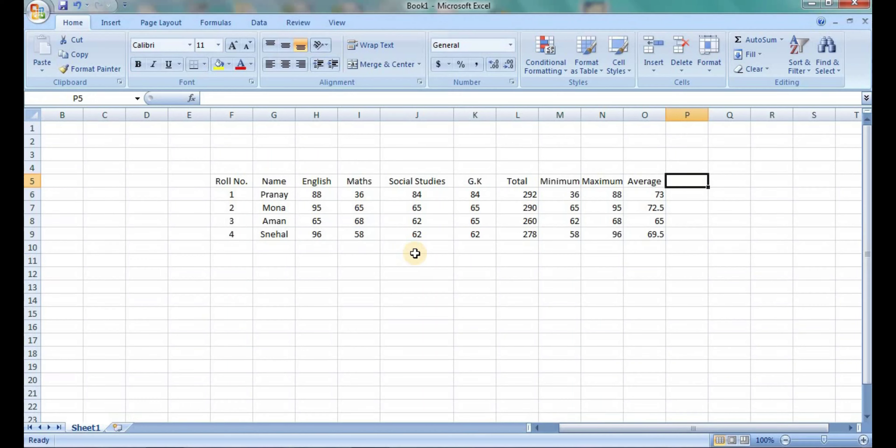
type("Gra")
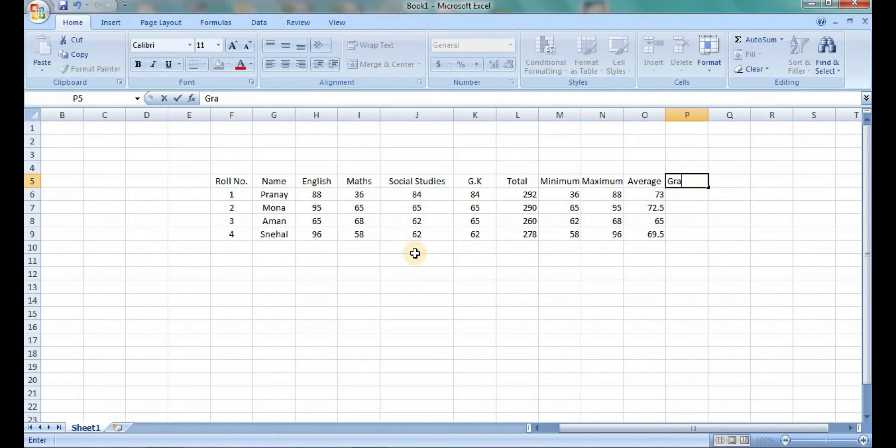
type("de")
key("Tab")
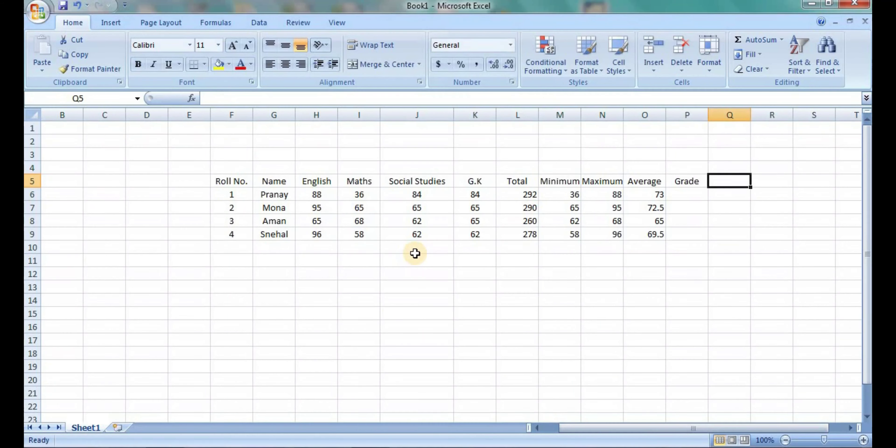
type("Rema")
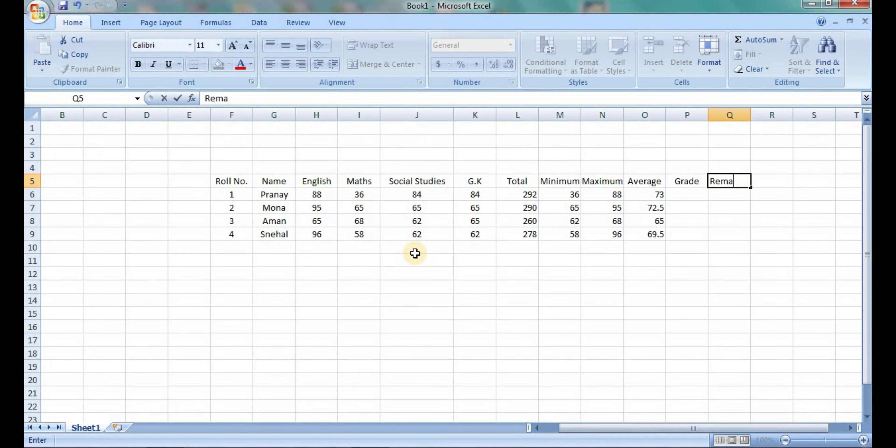
type("rk")
key("Return")
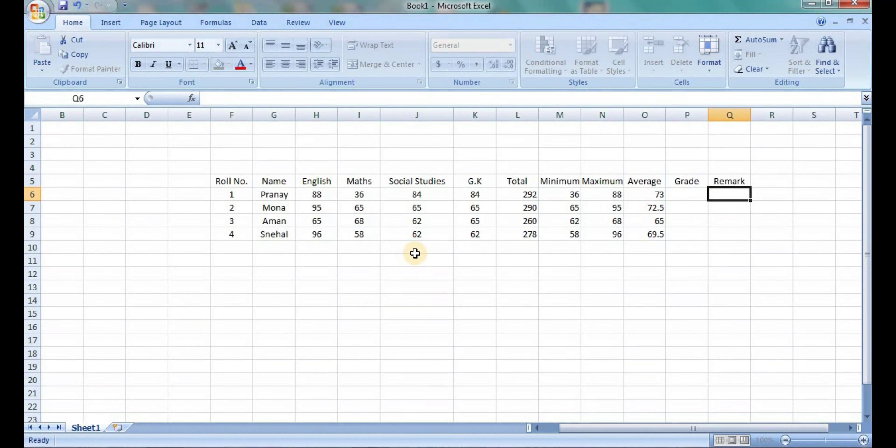
Start the first student's grade formula in P6 with =IF(O6>=75,"A", to test the average for grade A.
key("Left")
type("=")
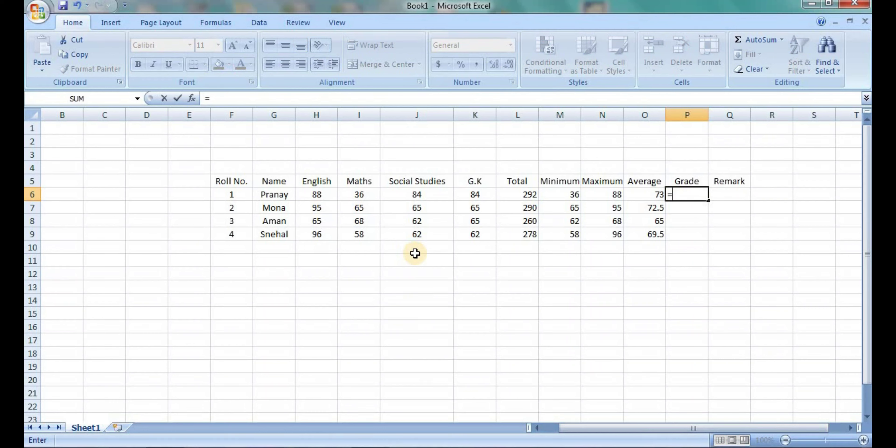
type("if")
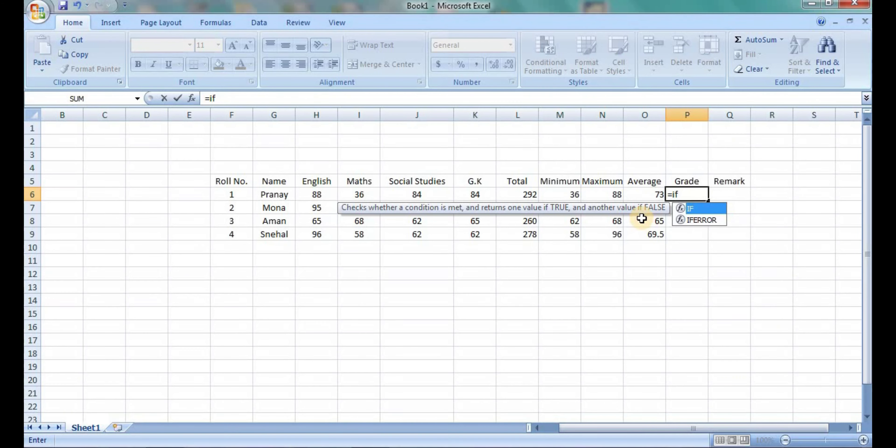
key("Tab")
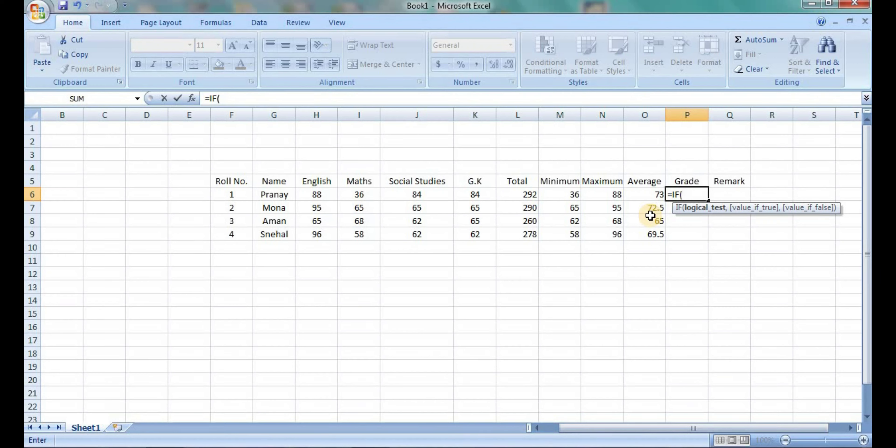
left_click(650, 194)
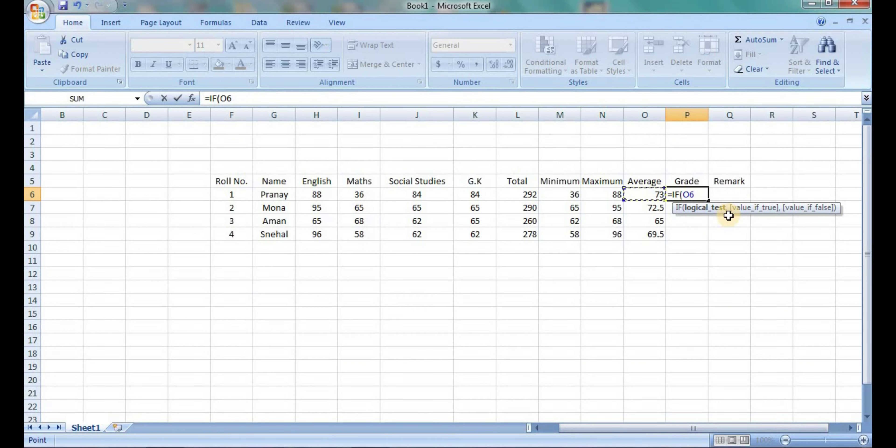
type(",")
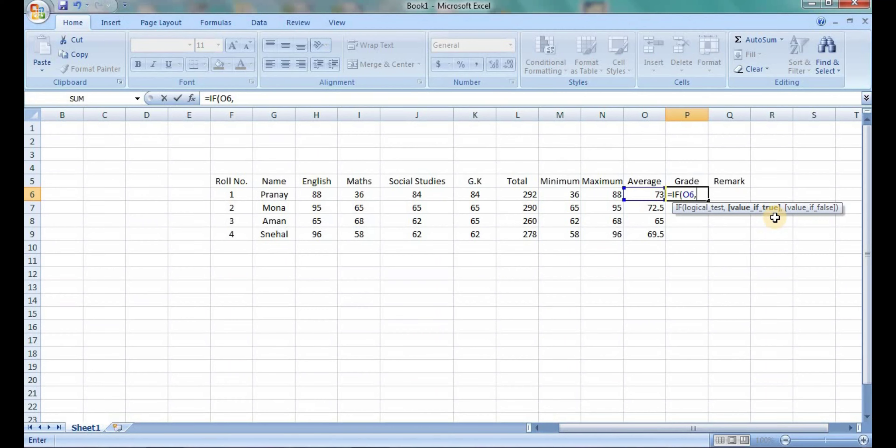
key("BackSpace")
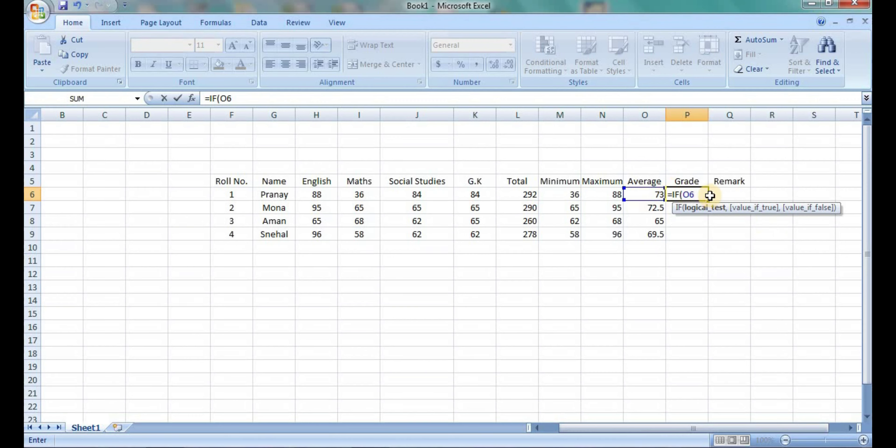
type(">=75")
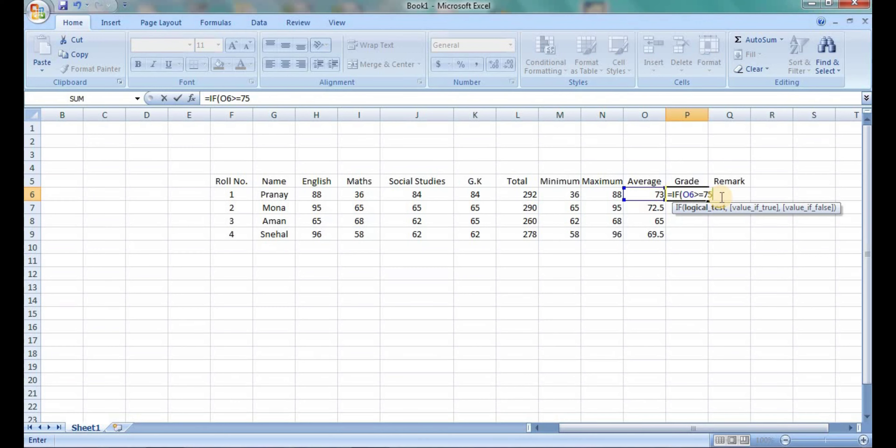
type(",\"")
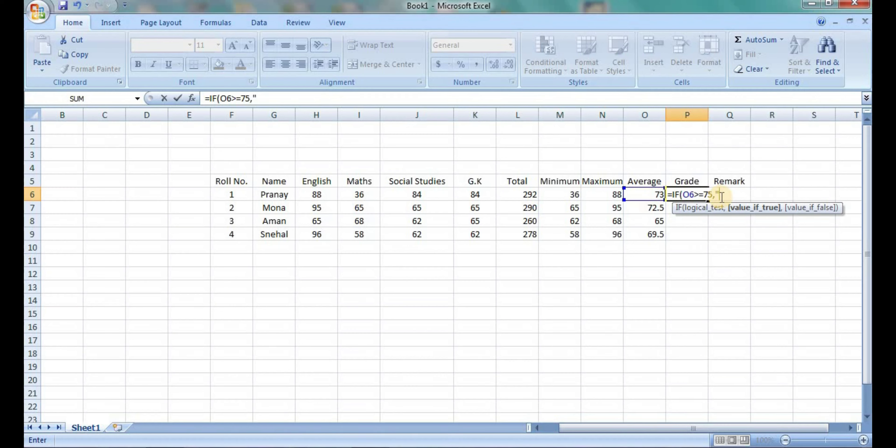
type("A\"")
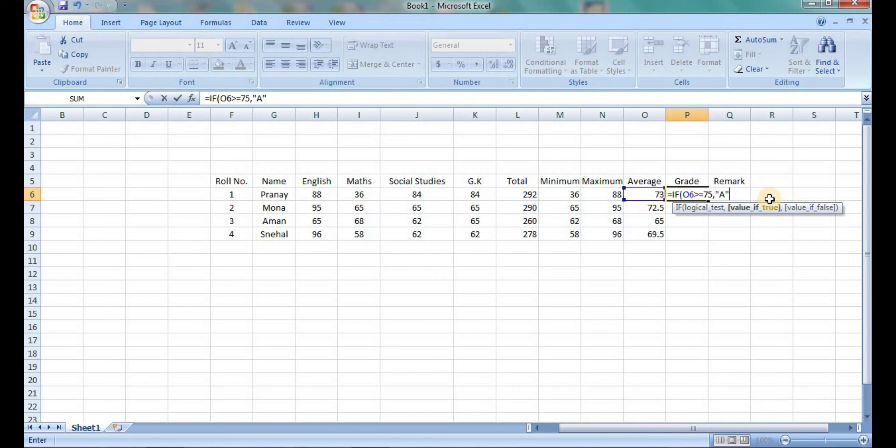
type(",")
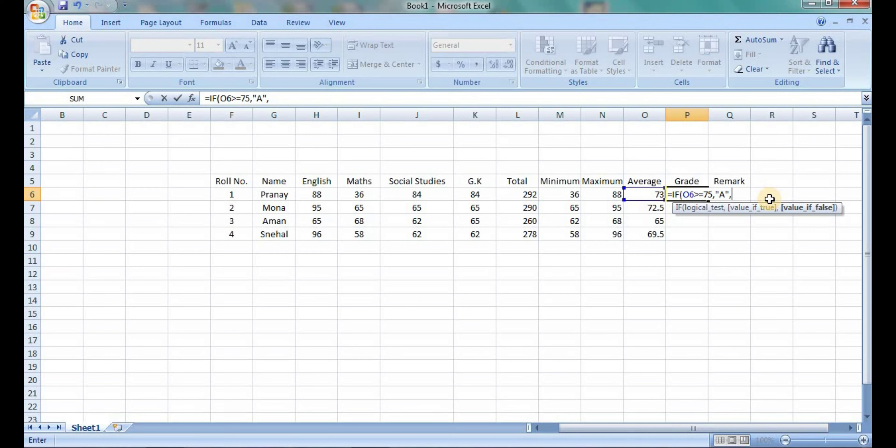
Nest a second condition in the P6 grade formula, IF(O6>=65,"B", as the value if false.
type("if")
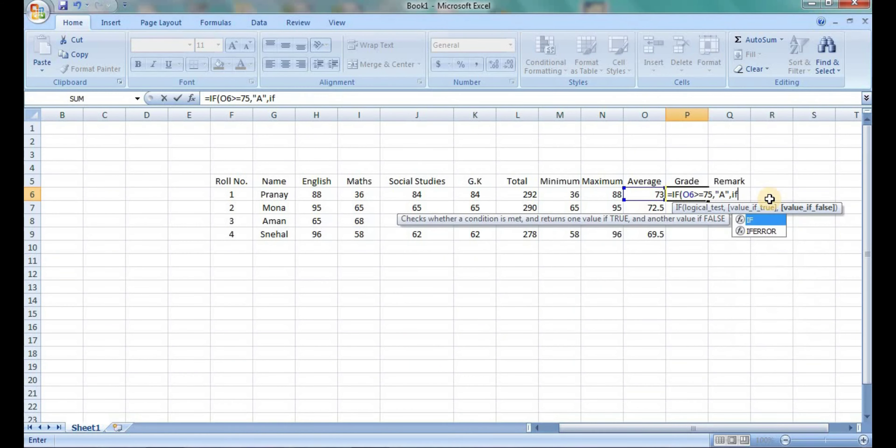
key("Tab")
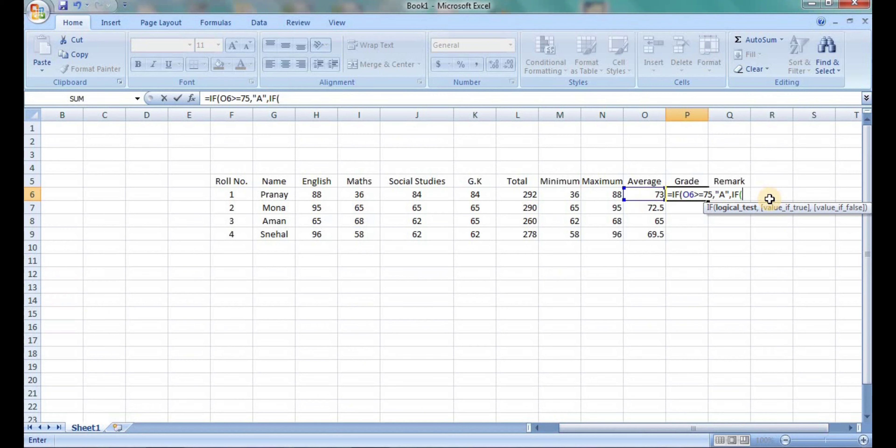
left_click(655, 195)
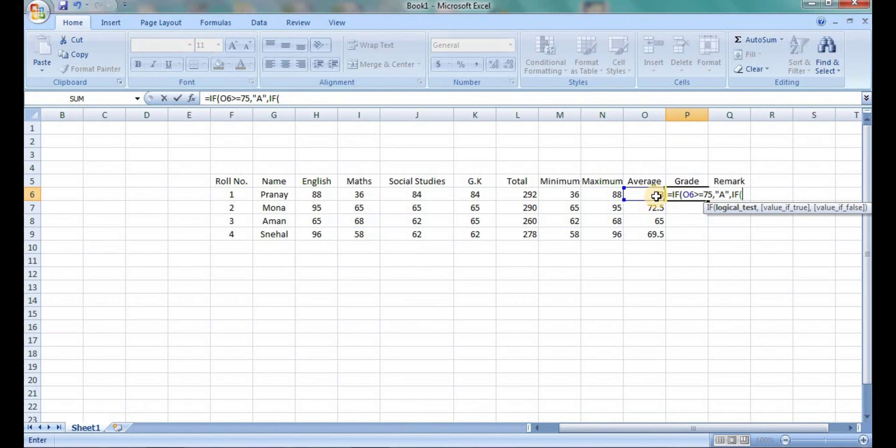
type(">=65,")
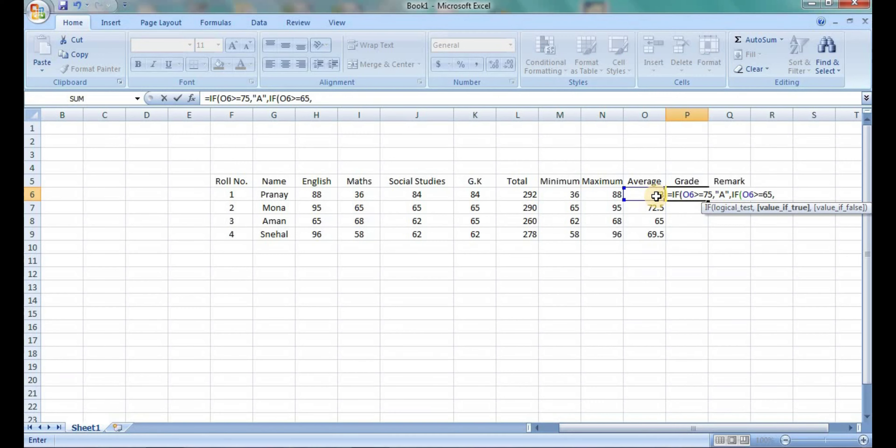
type("\"B\",")
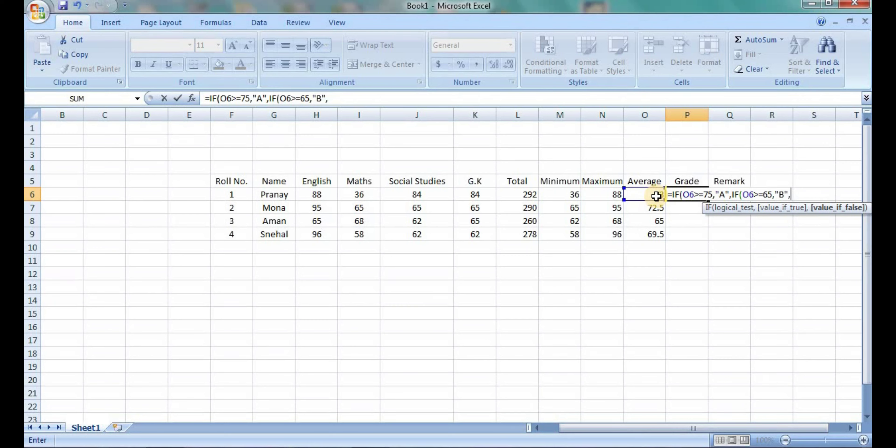
Complete the P6 grade formula with IF(O6>=55,"C","D"))) and fill it down to P9.
type("IF(")
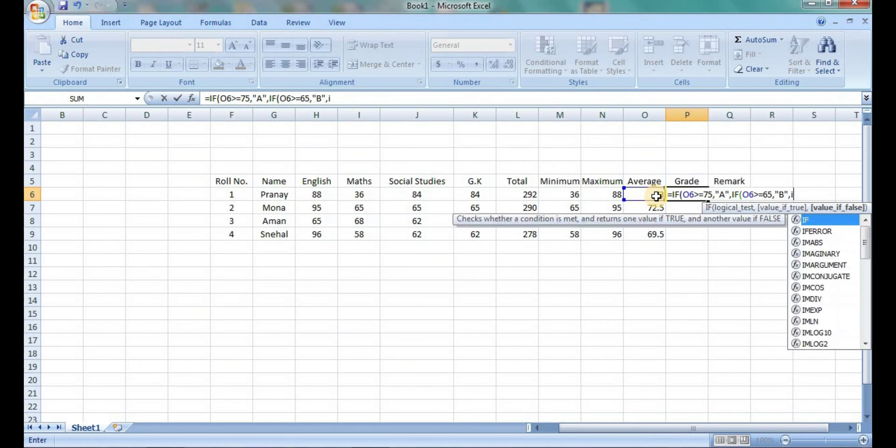
left_click(649, 193)
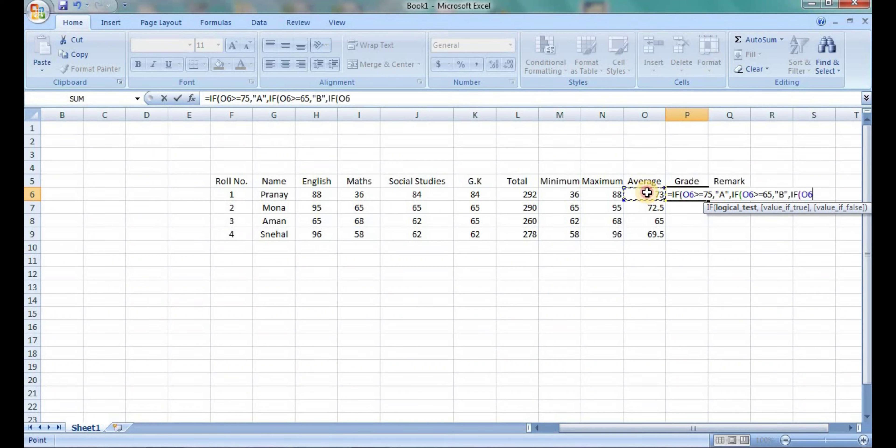
type(">=55,\"")
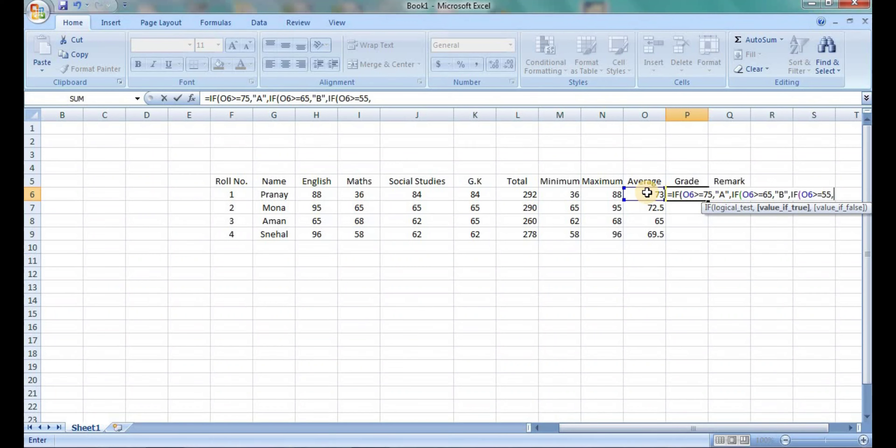
type("C\",")
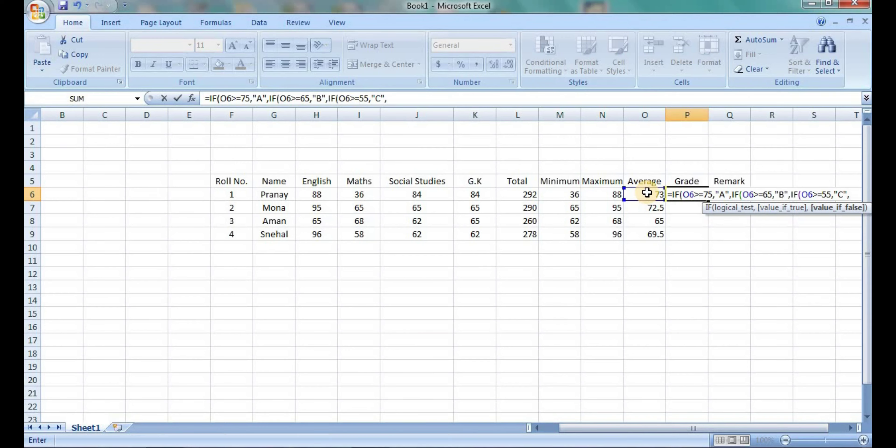
type("\"D\"")
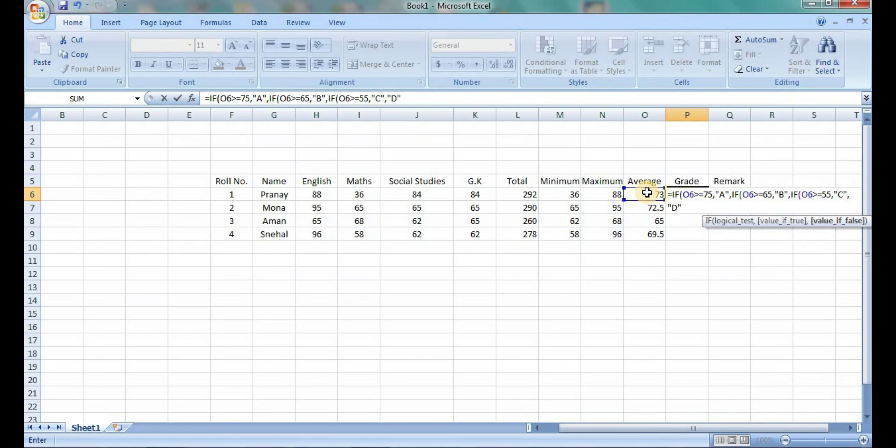
type(")))")
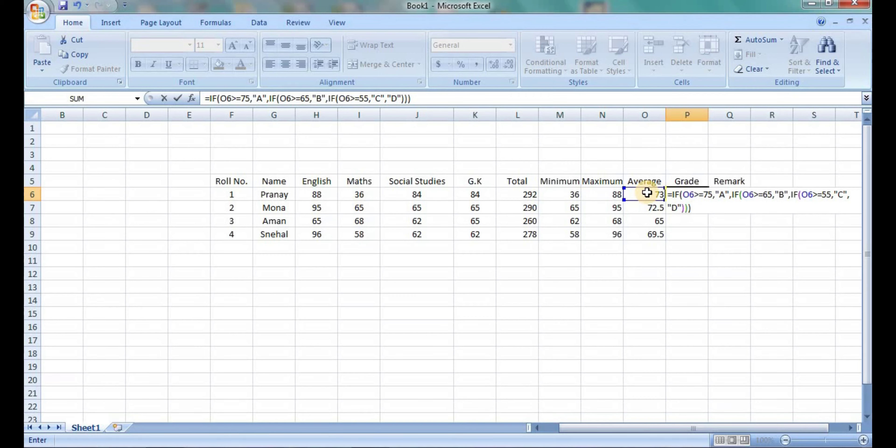
key("Return")
left_click(678, 192)
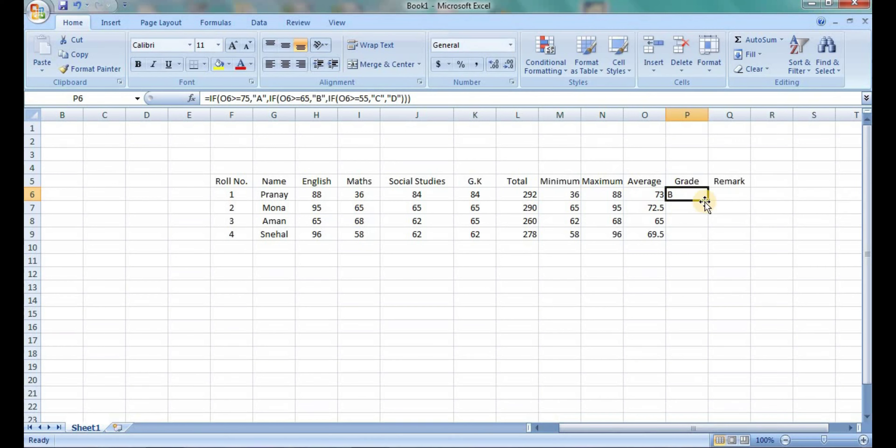
left_click_drag(708, 200, 707, 235)
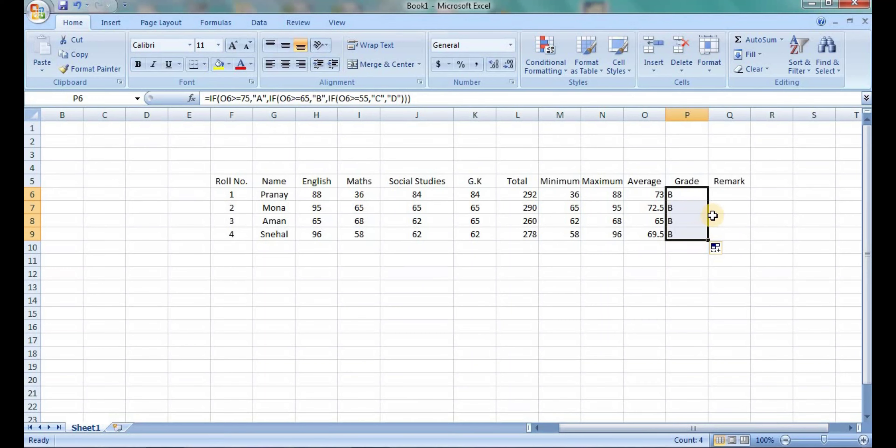
Change the first student's Maths mark in I6 to 85 and the third student's Social Studies mark in J8 to 30.
left_click(667, 252)
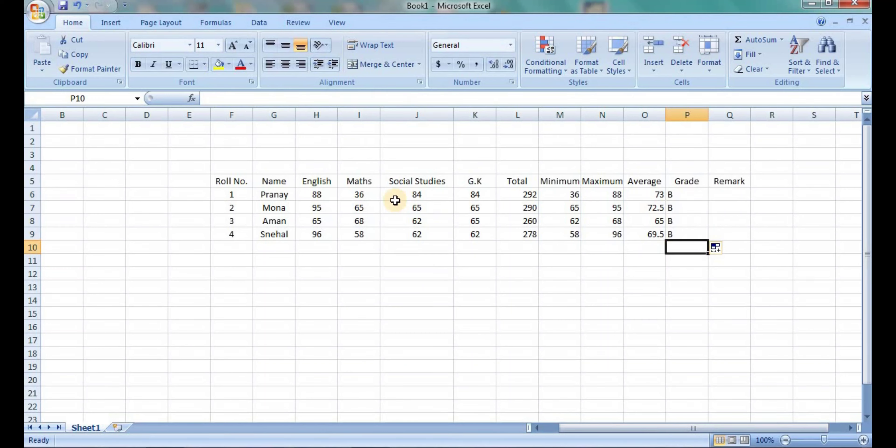
left_click(370, 195)
type("85")
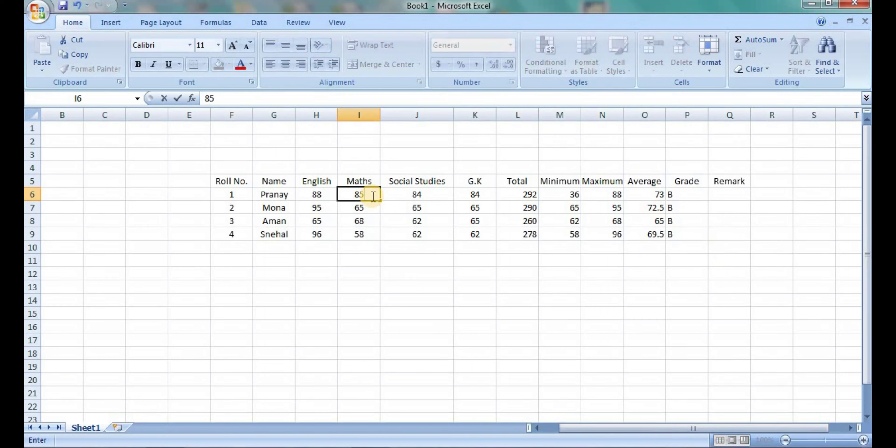
key("Return")
left_click(416, 216)
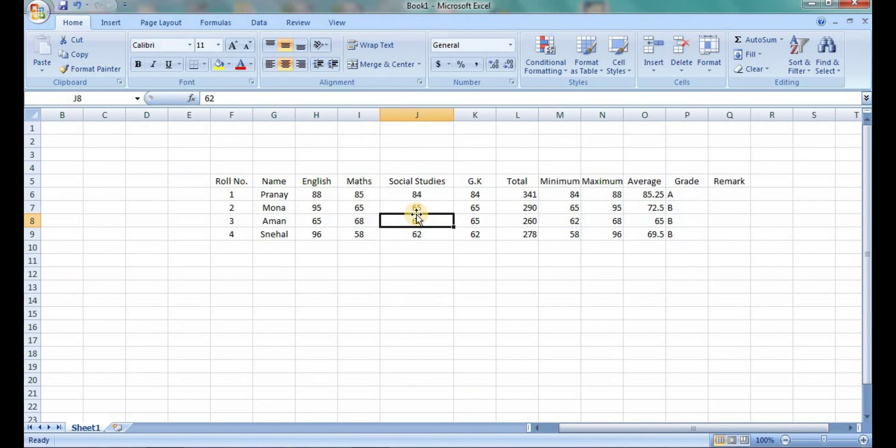
type("30")
key("Return")
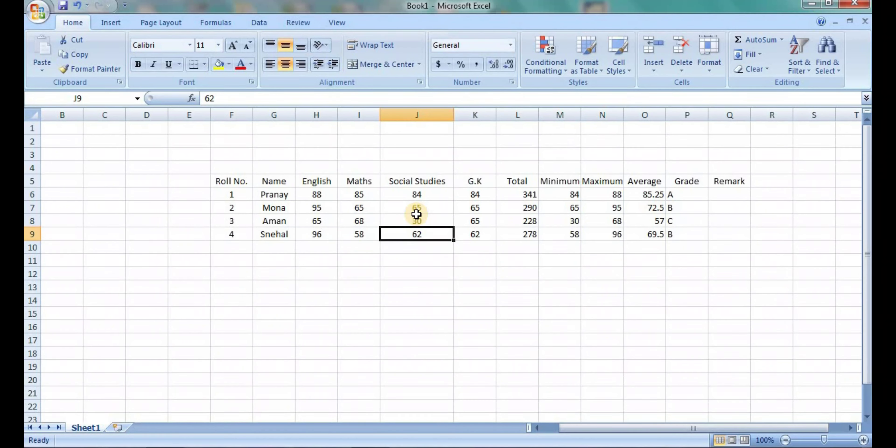
left_click(389, 216)
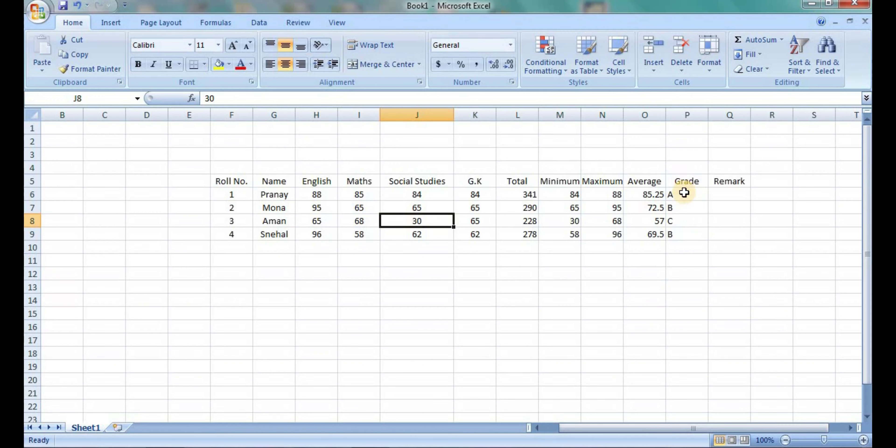
Clear the grade formulas from P6 to P9 in the Grade column.
left_click(686, 245)
left_click(687, 235)
left_click(684, 209)
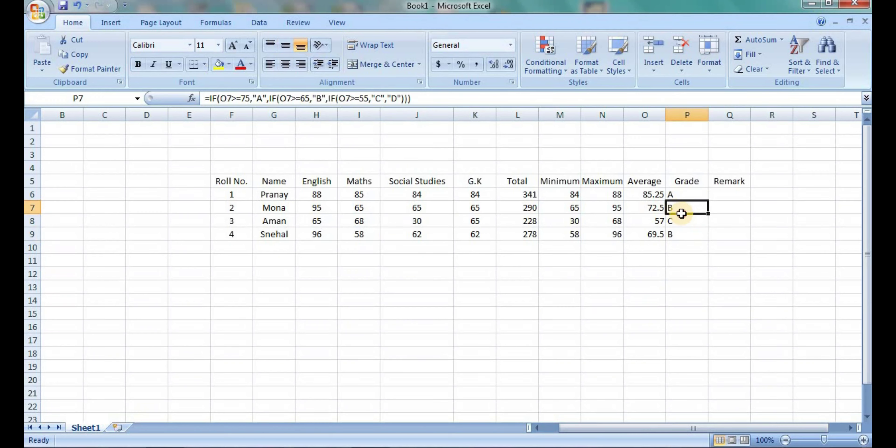
left_click_drag(684, 192, 684, 228)
key("Delete")
key("Up")
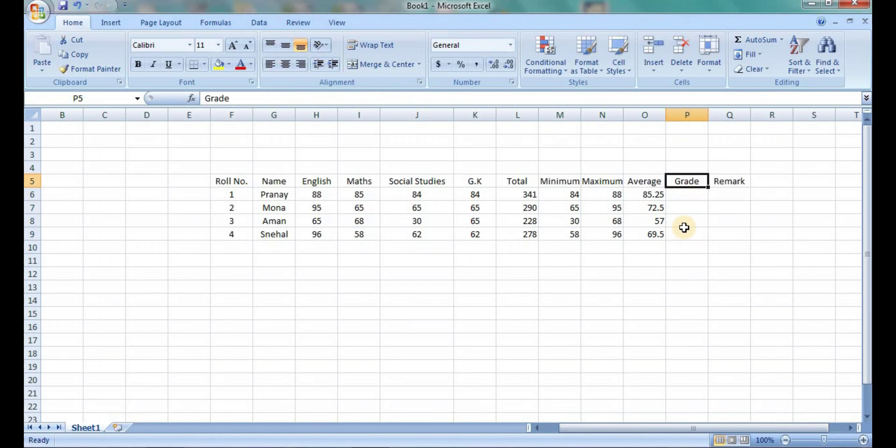
key("Down")
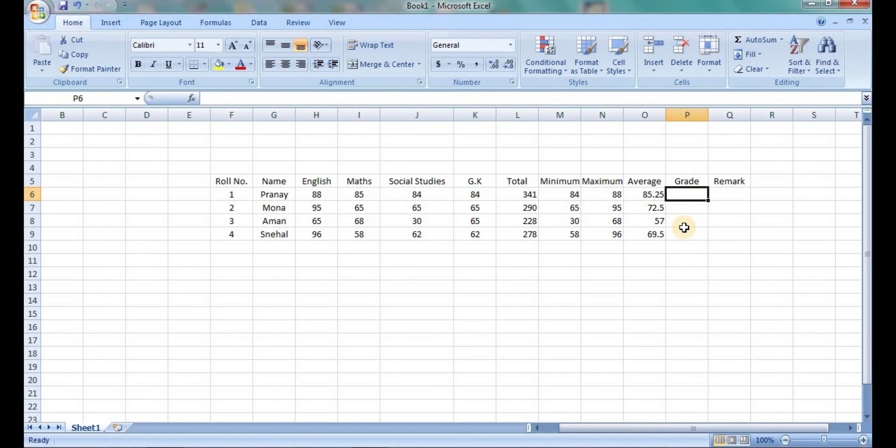
Start the grade formula in P6 again with =IF(O6>=75,"A",IF( to return A or test a second condition.
type("=IF(")
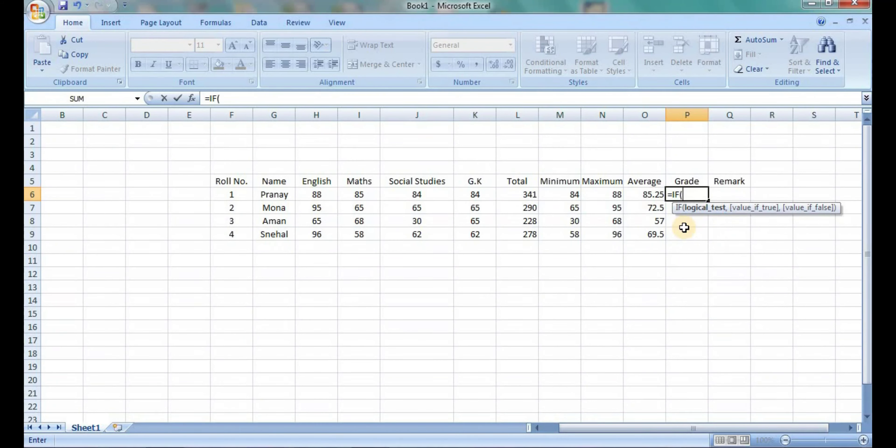
left_click(642, 195)
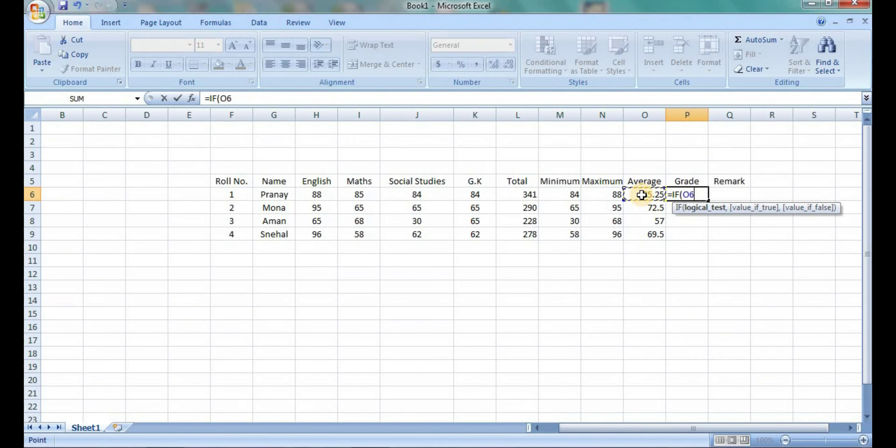
type(">=75,\"")
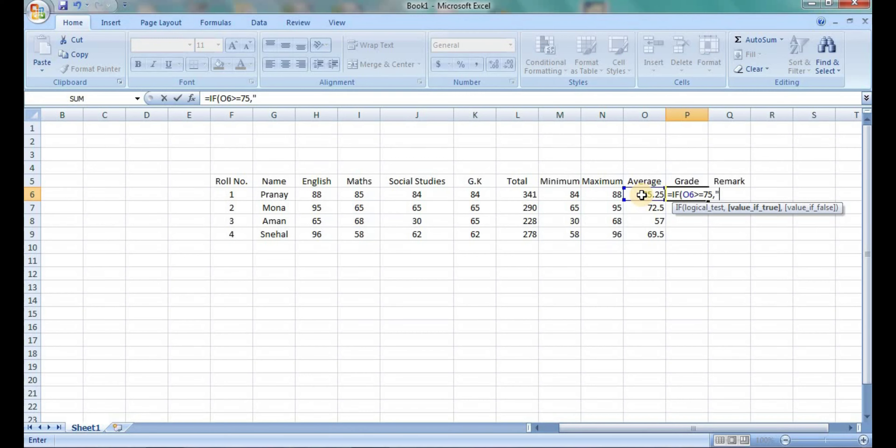
type("S")
key("BackSpace")
type("A\",IF(")
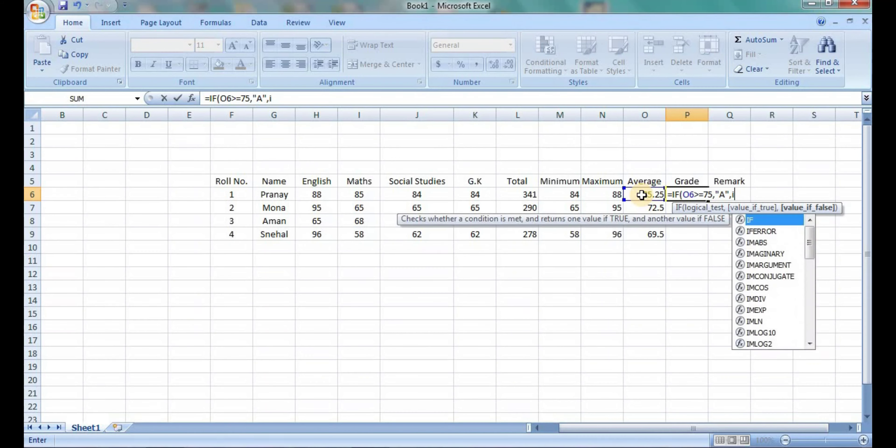
Extend the P6 grade formula with the condition O6>=65,"B", followed by a third nested IF.
left_click(640, 194)
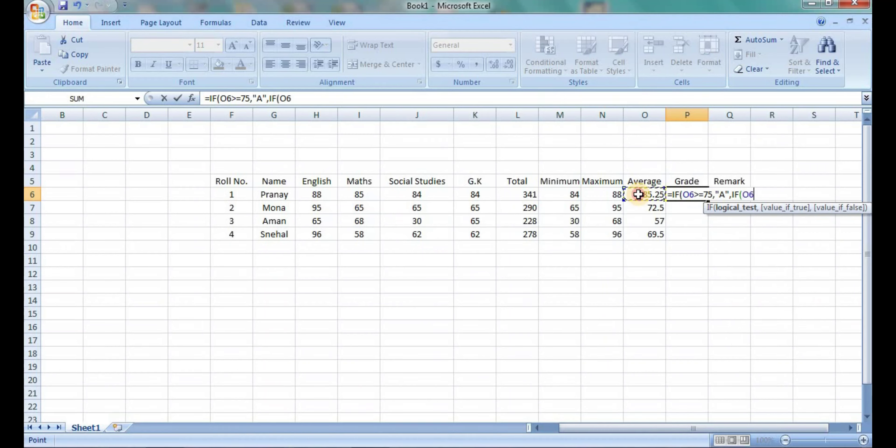
type(">=")
type("65,")
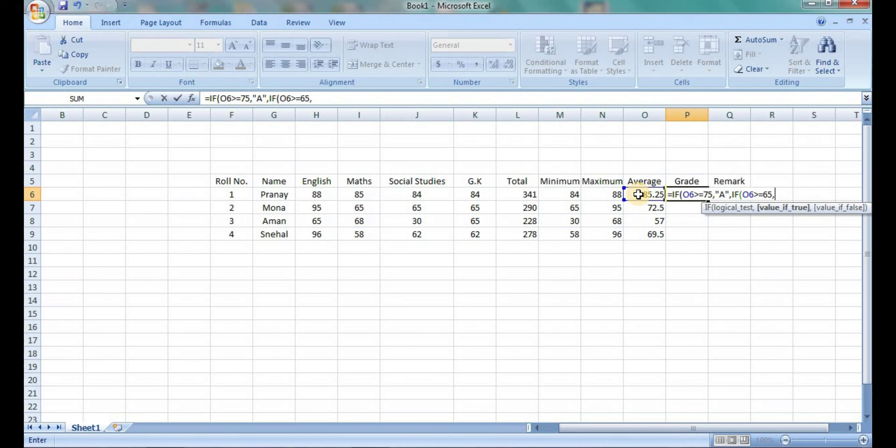
type("\"B\",if")
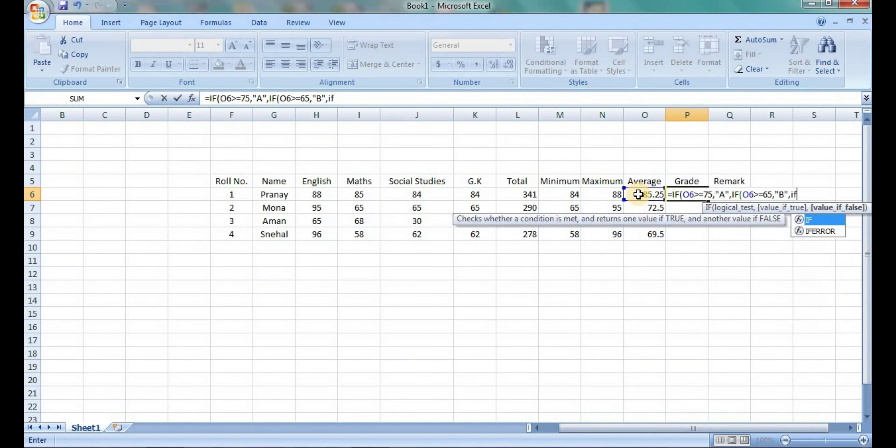
key("Tab")
Finish the P6 grade formula with O6>=55,"C","D"))) and fill it down to P9.
left_click(639, 194)
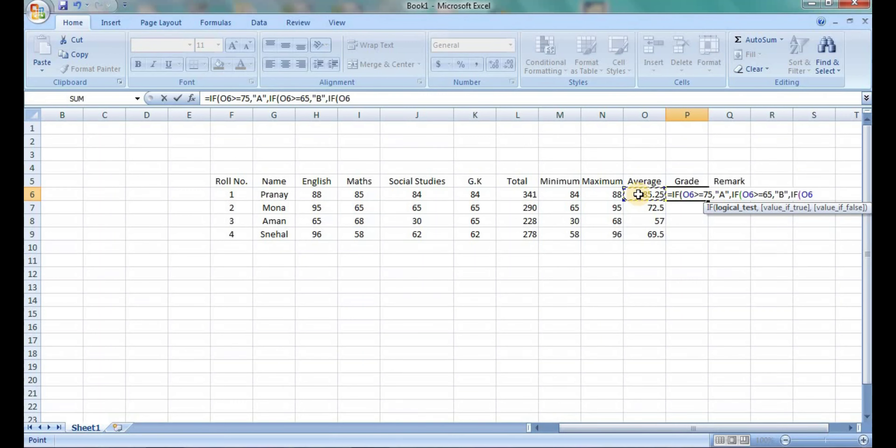
type(">=55,\"")
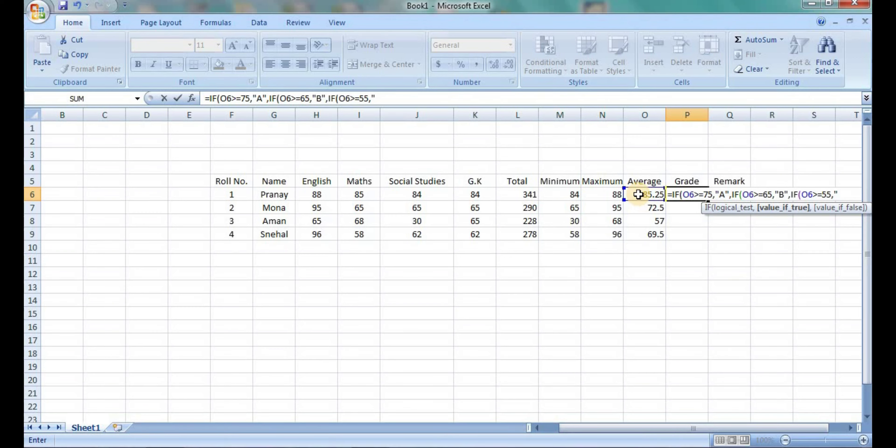
type("C\",")
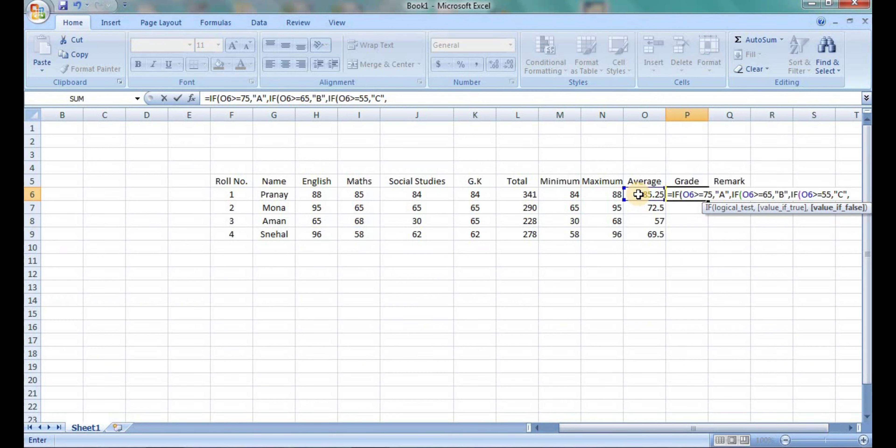
type("\"D\"")
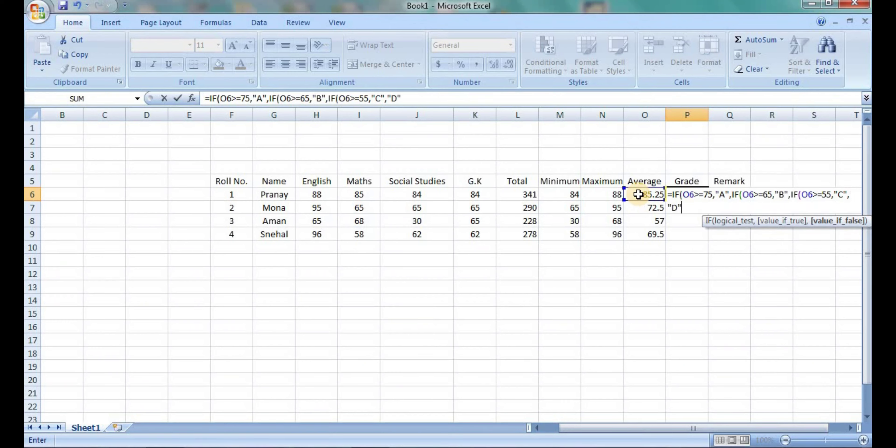
type(")))")
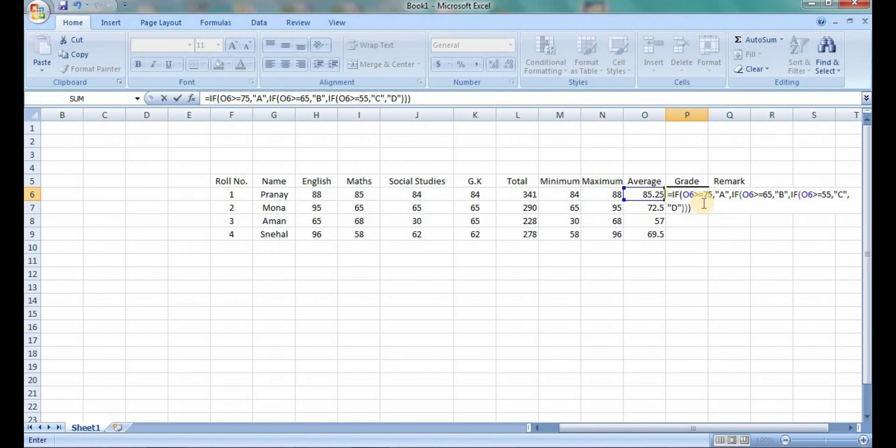
key("Return")
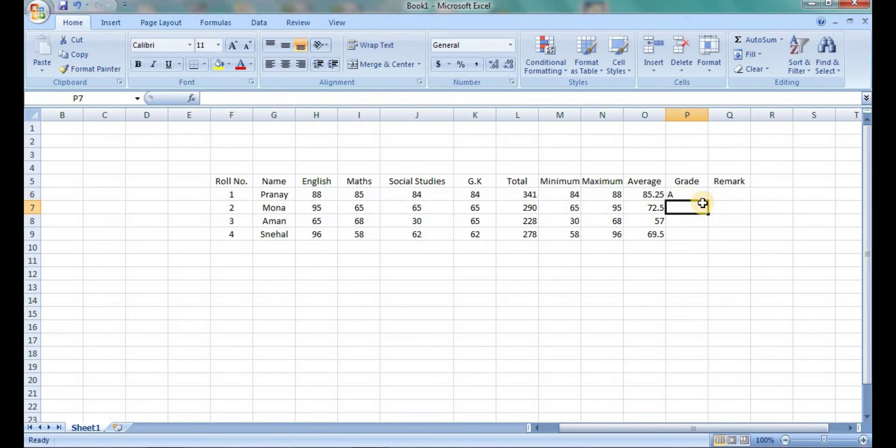
left_click(694, 195)
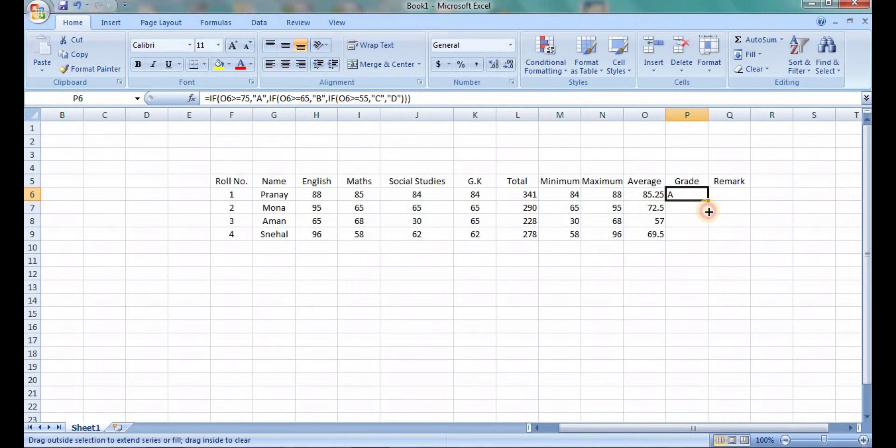
left_click_drag(709, 212, 705, 236)
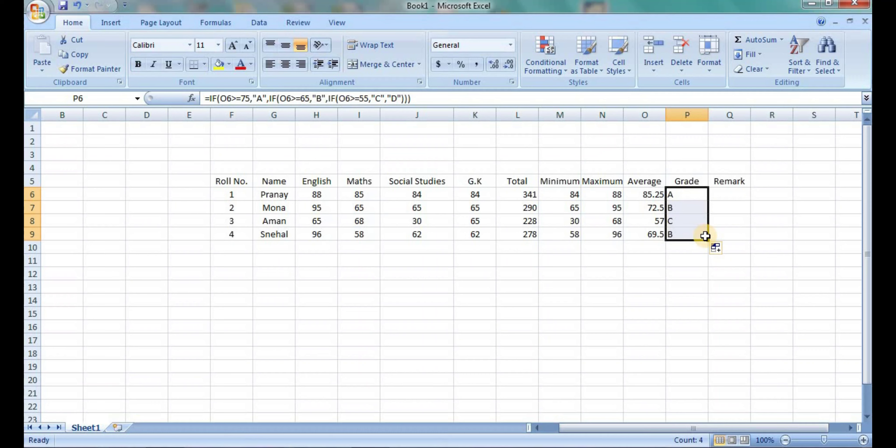
Start the remark formula in Q6 with =IF(M6<=35,"FAIL", to test the first student's minimum mark.
left_click(723, 220)
left_click(720, 195)
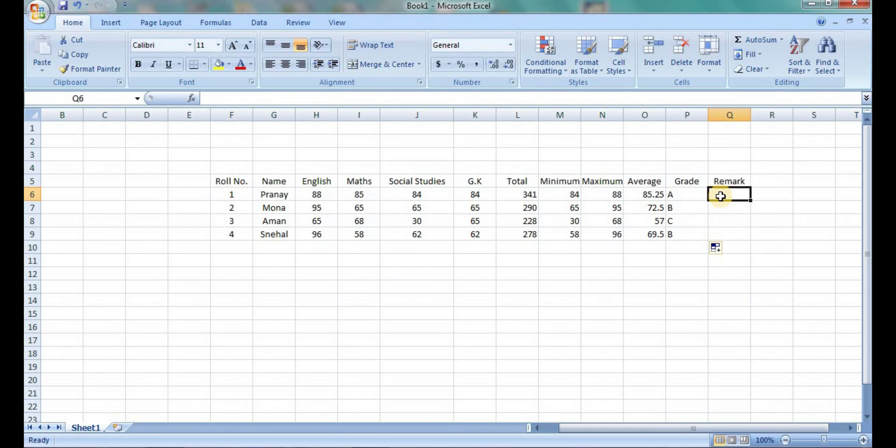
left_click(700, 194)
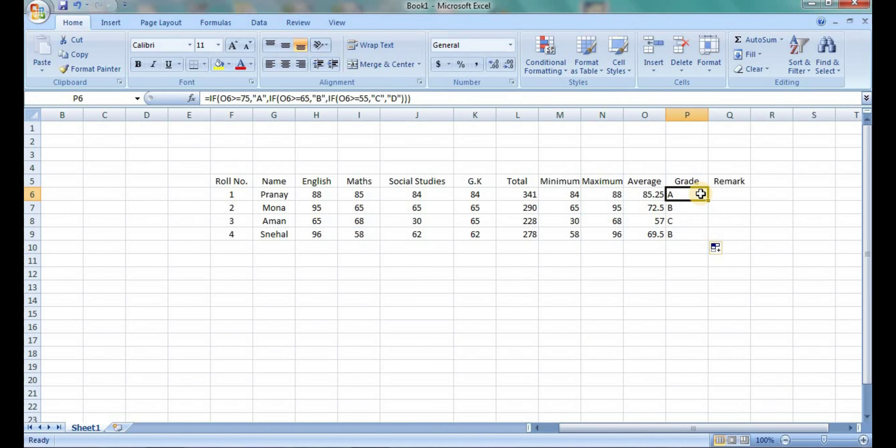
left_click(724, 191)
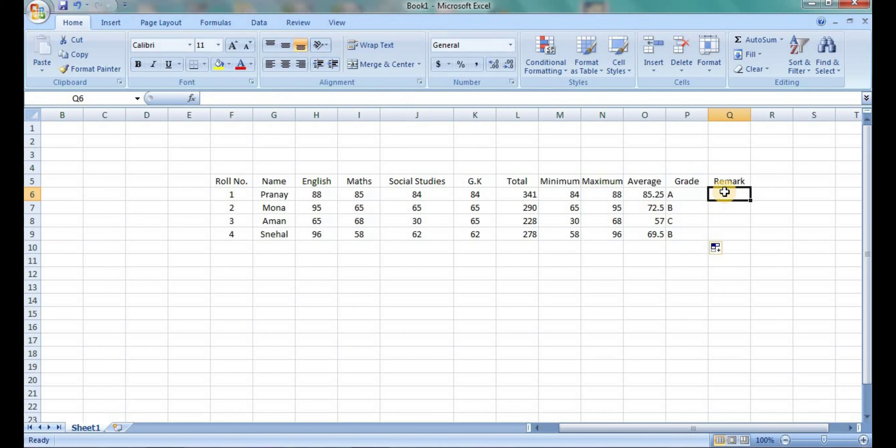
type("=if")
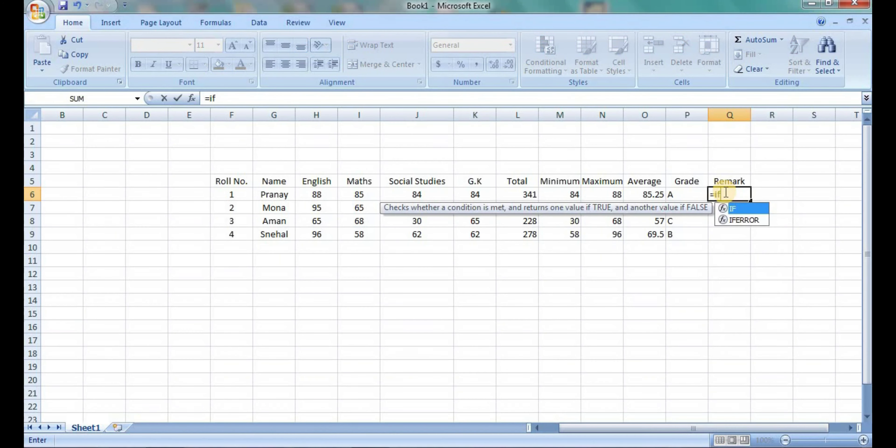
key("Tab")
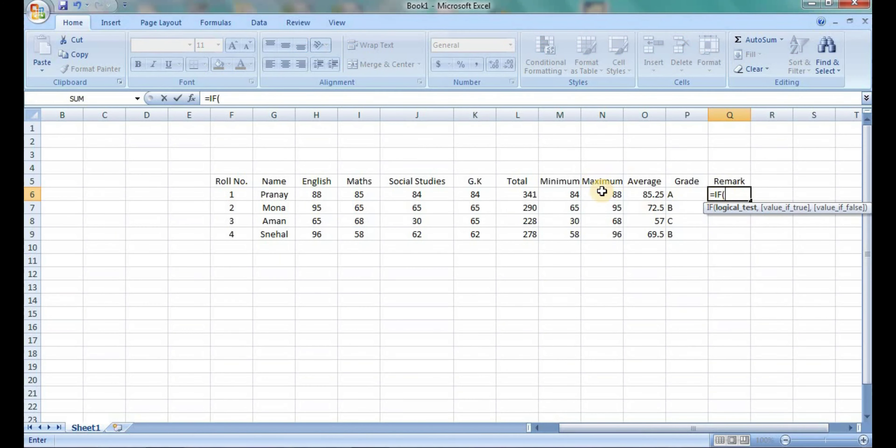
left_click(574, 194)
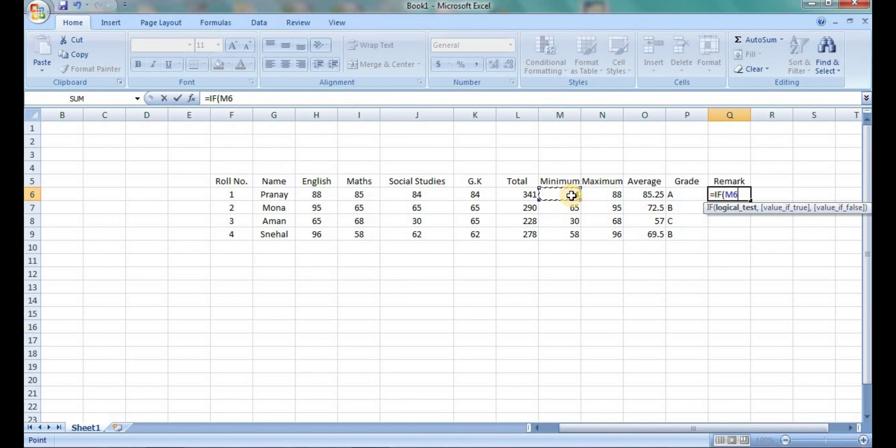
type("<=35,")
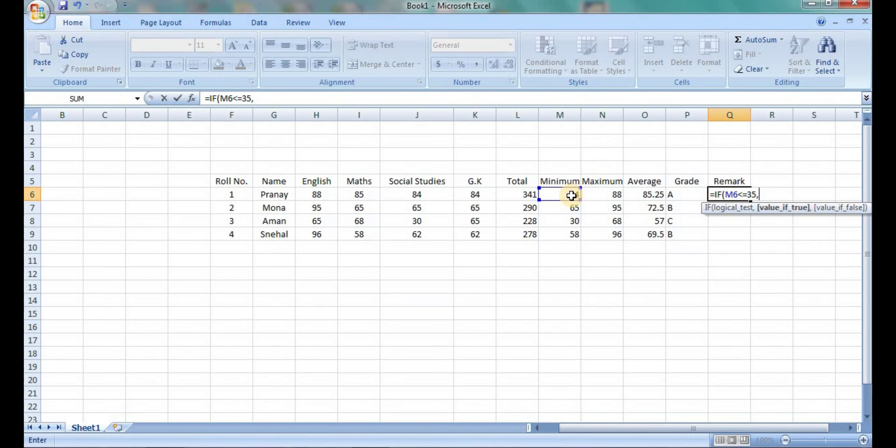
type("\"FAIL\",")
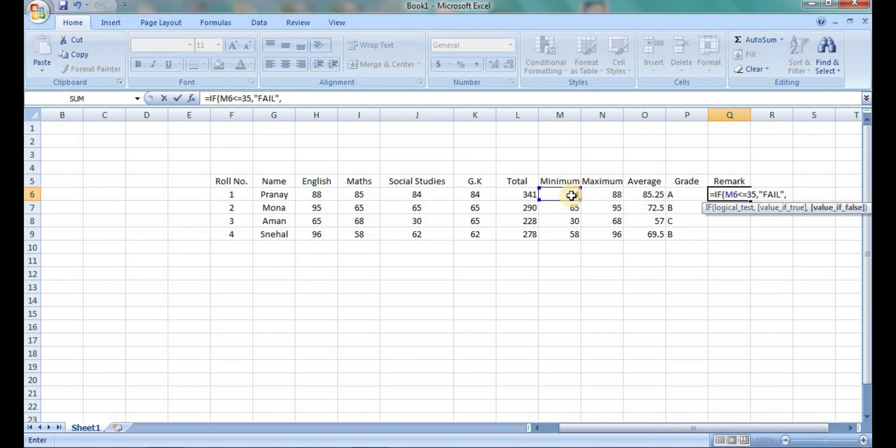
Complete the Q6 remark formula with "PASS") as the value if false and fill it down to Q9.
type("PASS")
key("BackSpace")
key("BackSpace")
key("BackSpace")
key("BackSpace")
type("\"PASS\")")
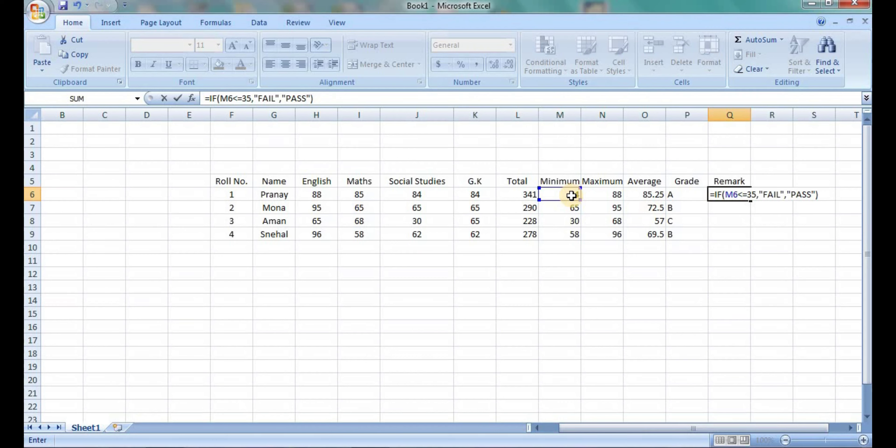
key("Return")
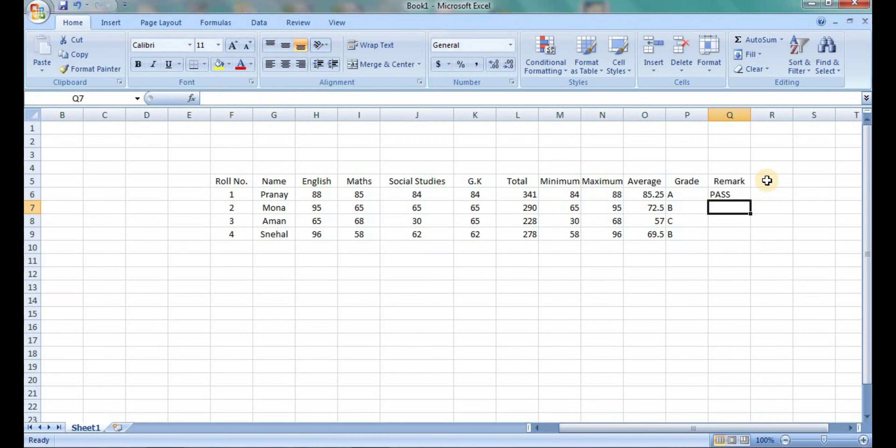
left_click(748, 194)
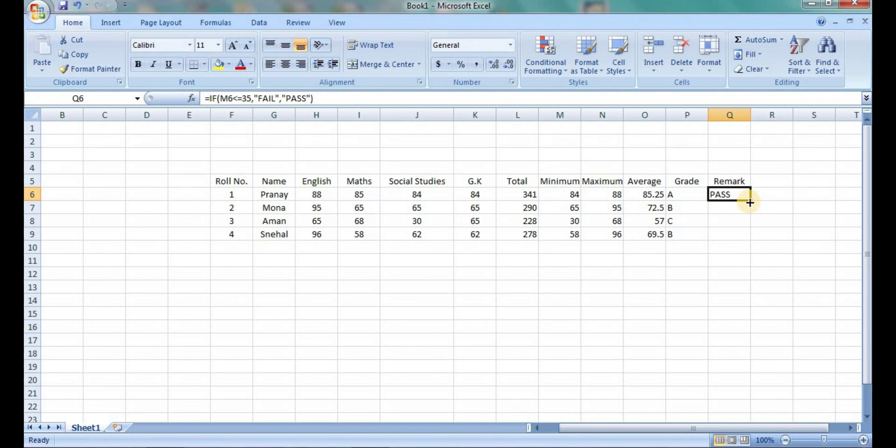
left_click_drag(750, 202, 750, 238)
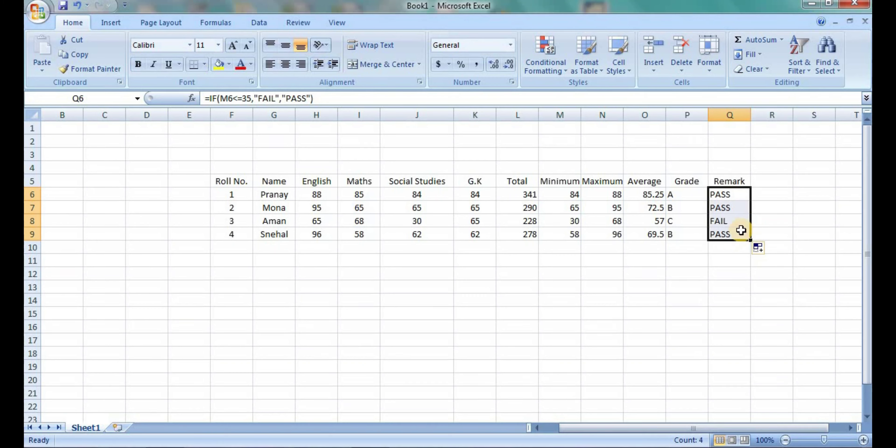
Review the remark formula's arguments in Q6, along with the first student's minimum, grade and maximum formulas in M6, P6 and N6.
left_click(734, 222)
left_click(729, 199)
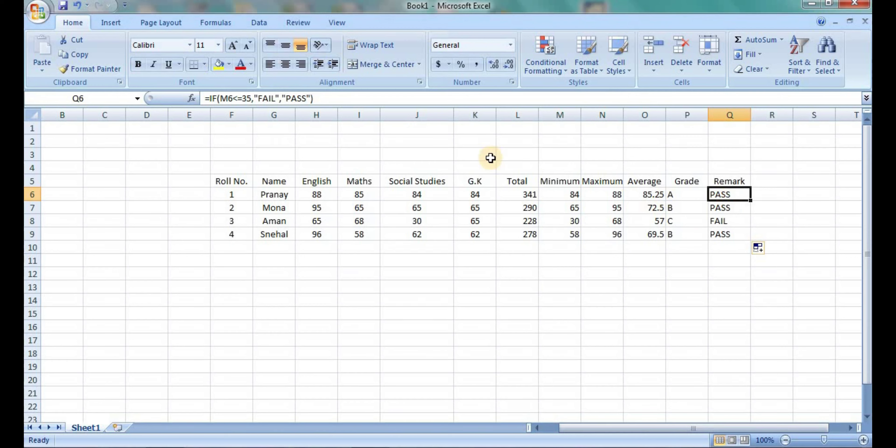
left_click(259, 99)
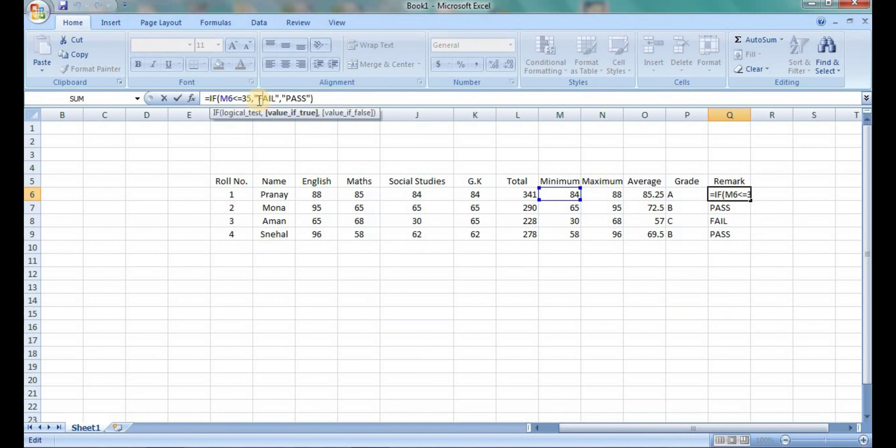
left_click(243, 99)
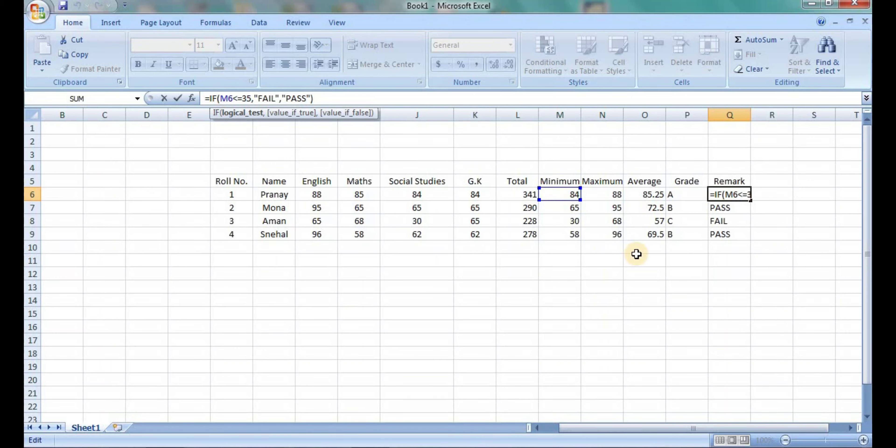
key("Return")
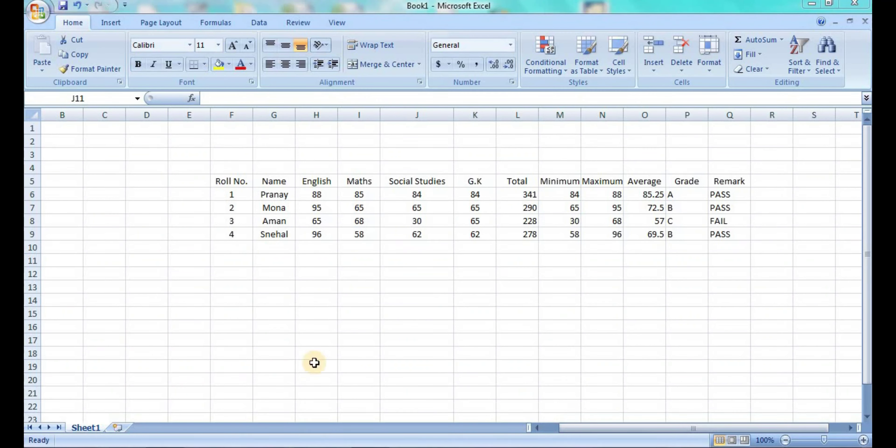
left_click(417, 260)
left_click(571, 193)
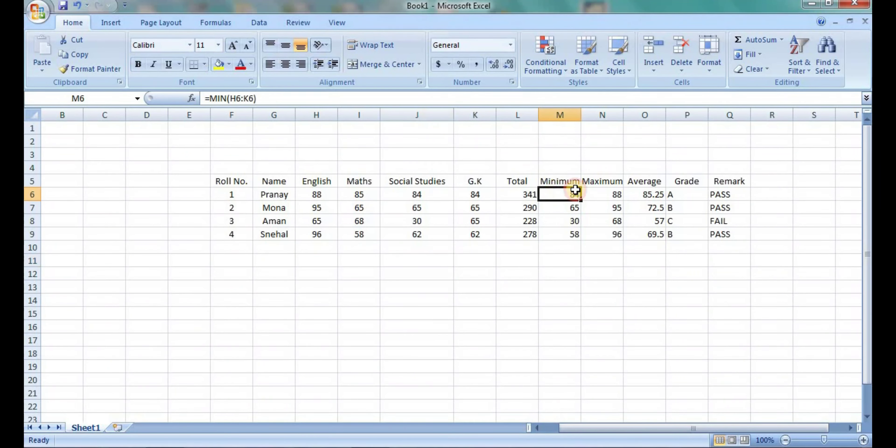
left_click(691, 189)
left_click(728, 194)
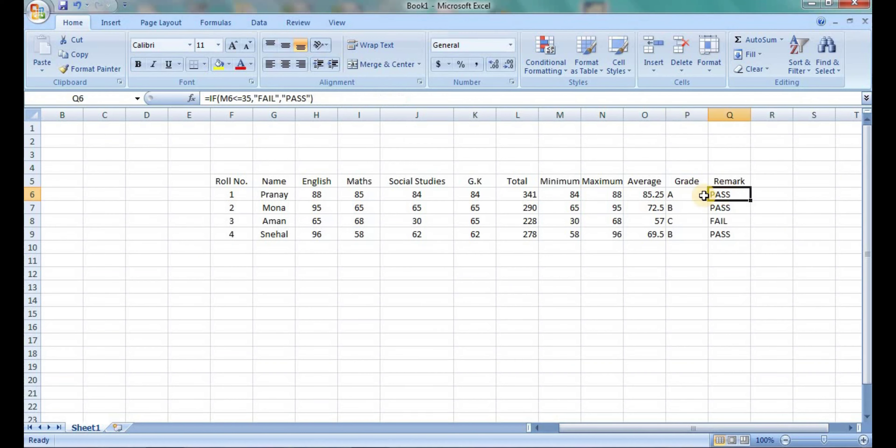
left_click(691, 197)
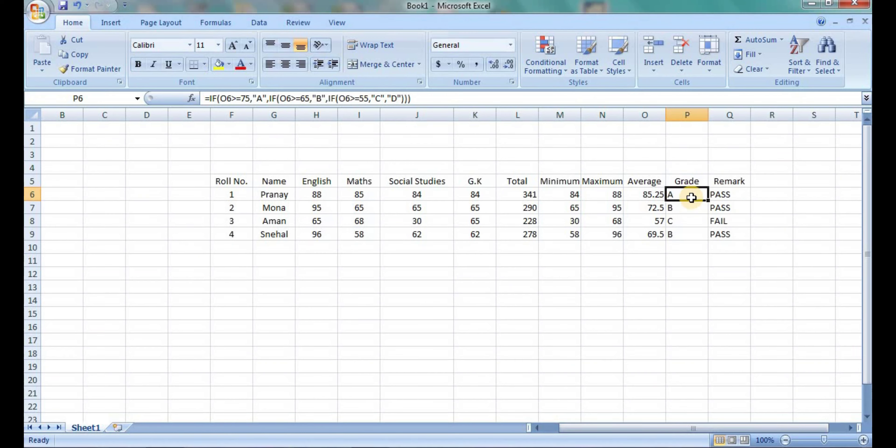
left_click(619, 198)
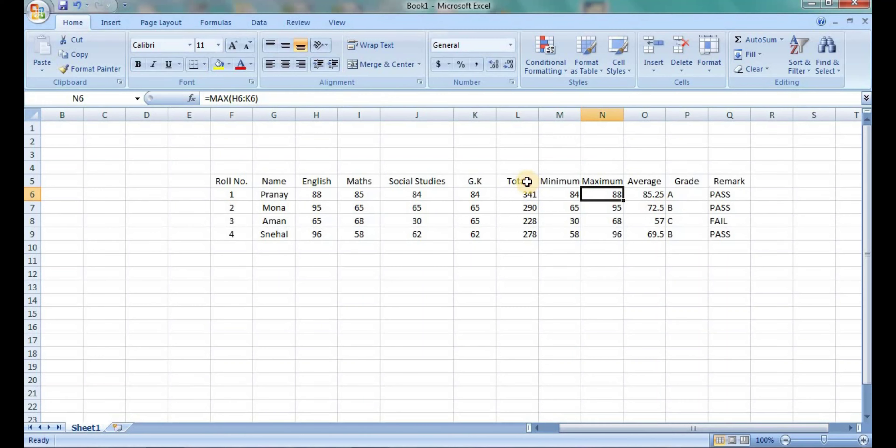
left_click_drag(522, 181, 730, 232)
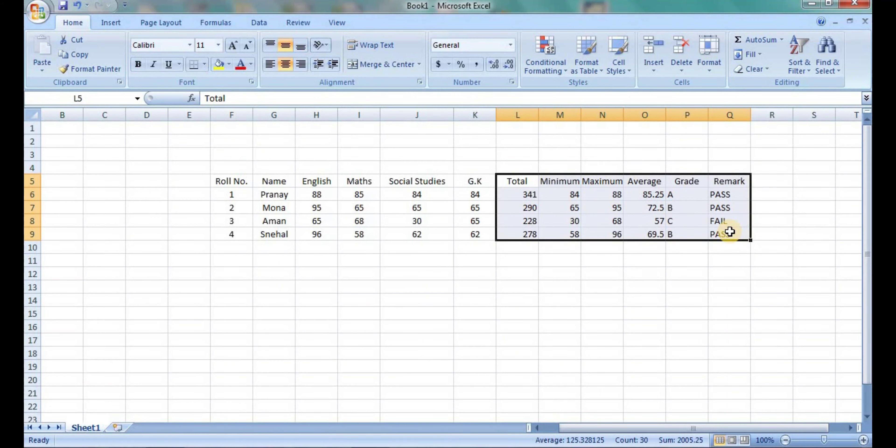
left_click(574, 208)
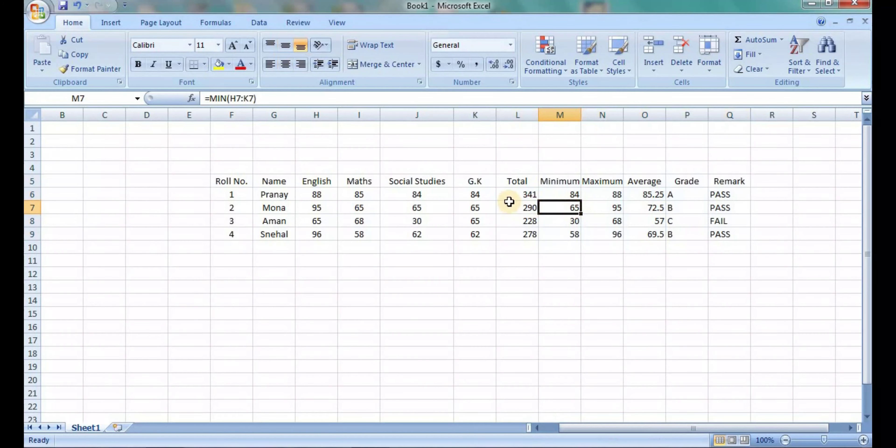
left_click(429, 191)
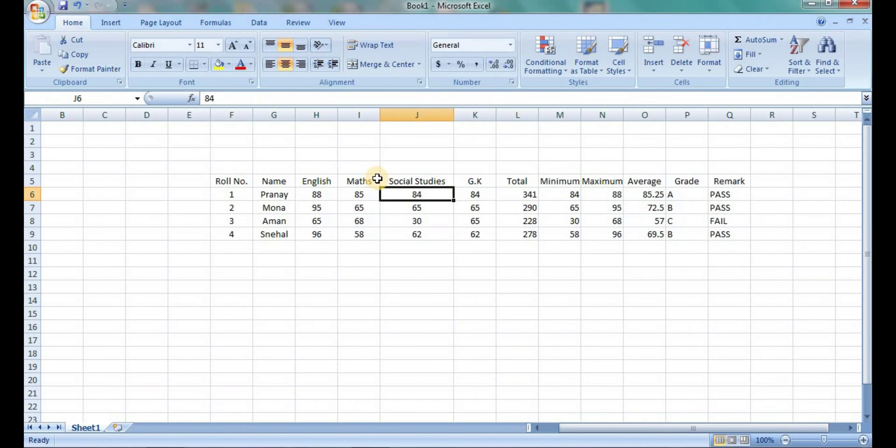
left_click_drag(377, 179, 690, 228)
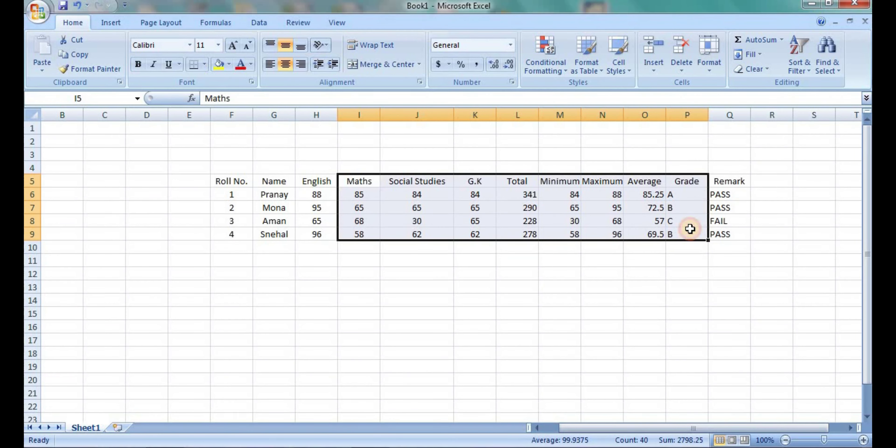
left_click(691, 230)
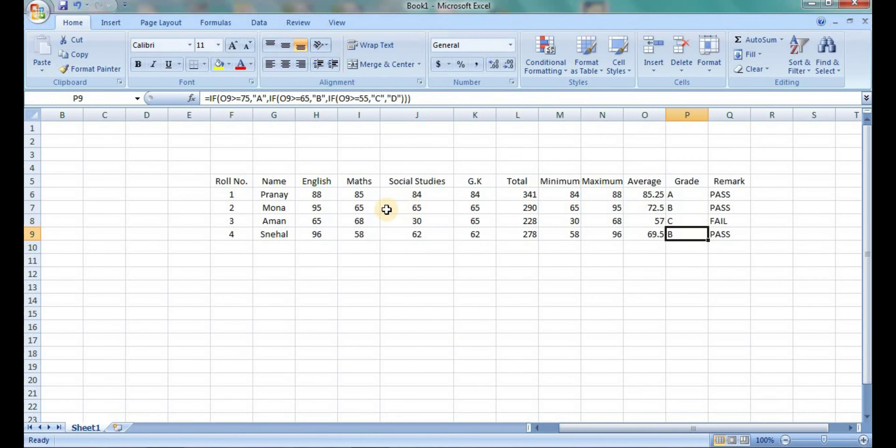
left_click(360, 298)
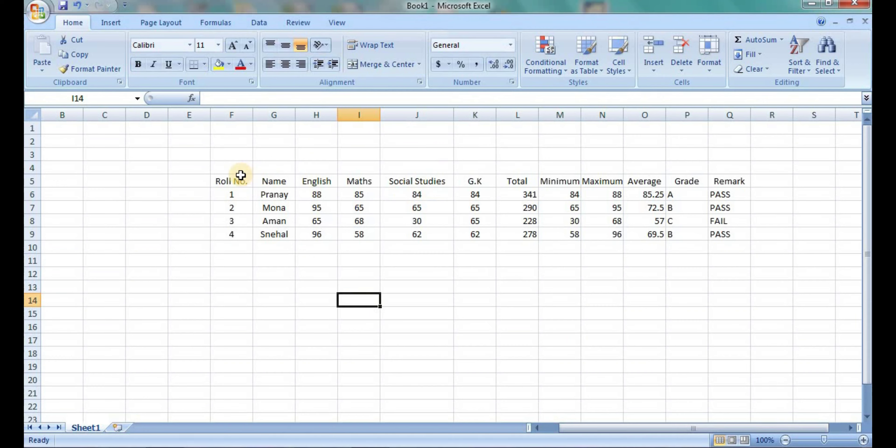
left_click_drag(242, 179, 725, 232)
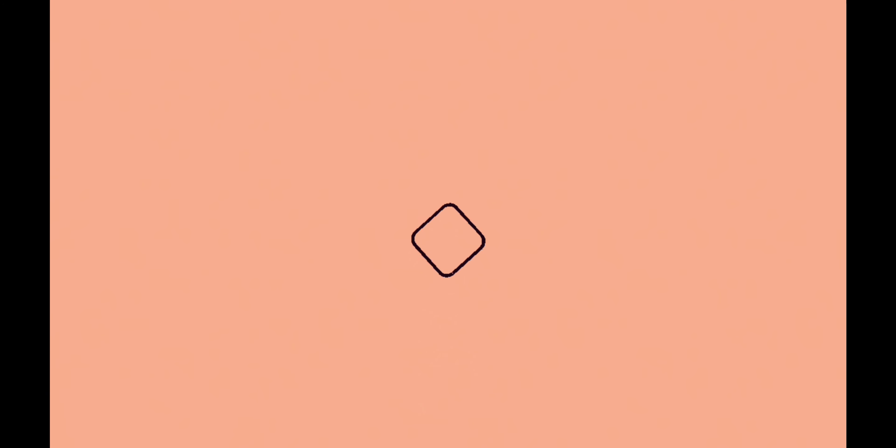